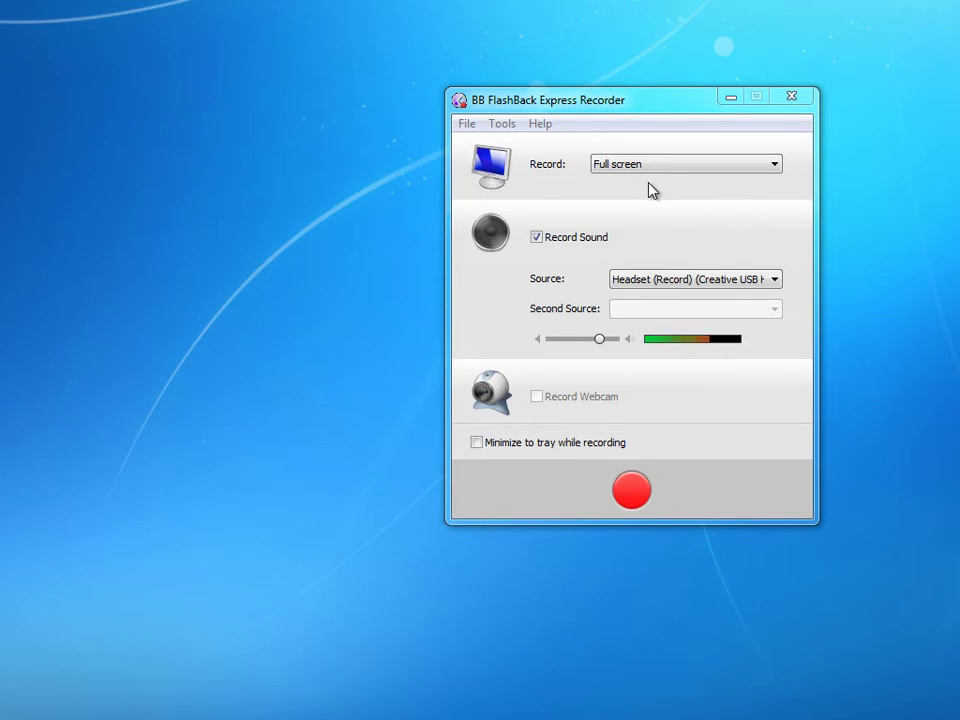
- Try the lossless GDI record mode in the recorder options, restore Automatic mode and confirm the options
left_click(502, 124)
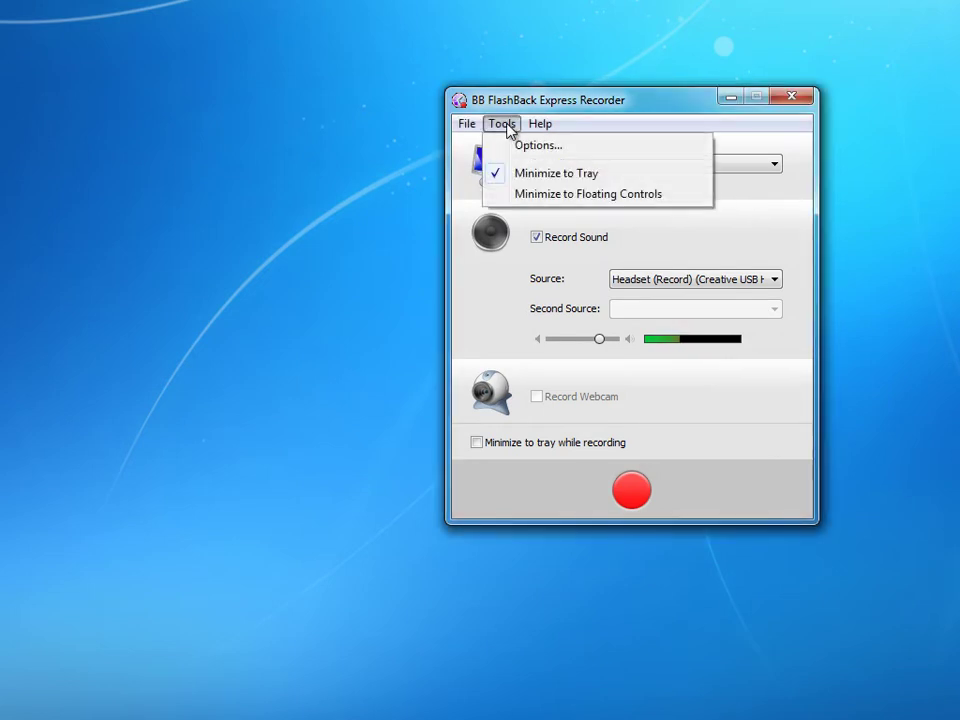
left_click(524, 152)
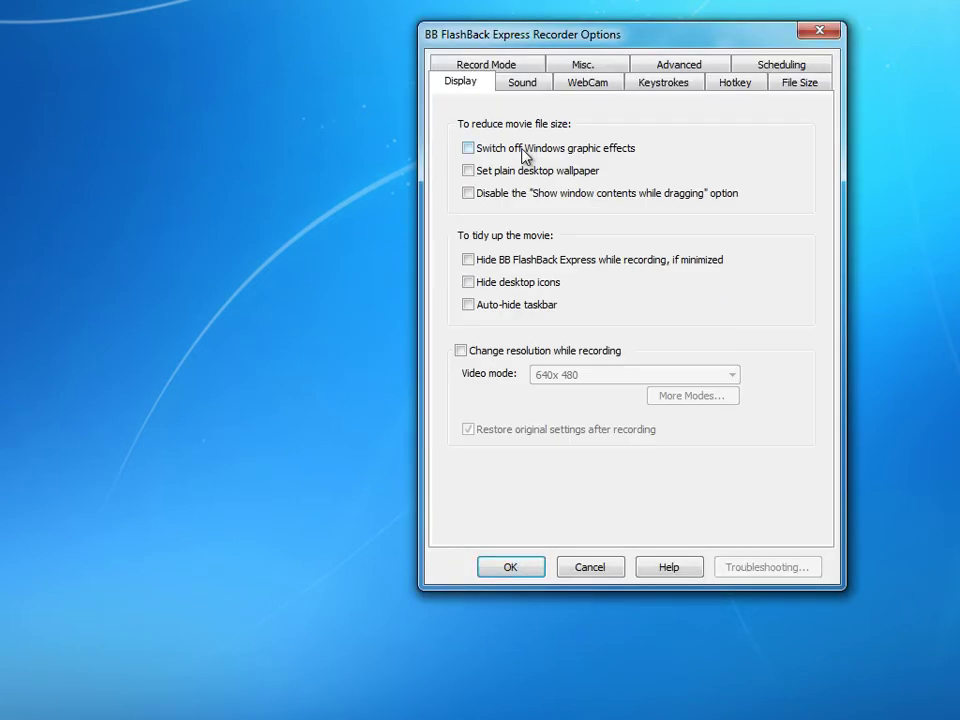
left_click(488, 66)
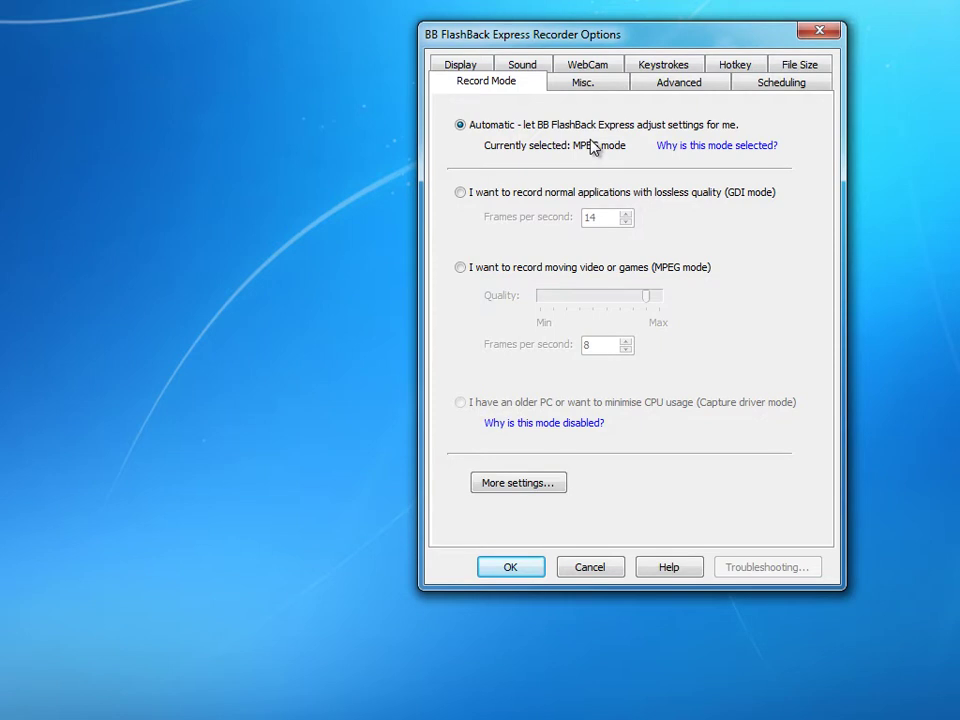
left_click(460, 192)
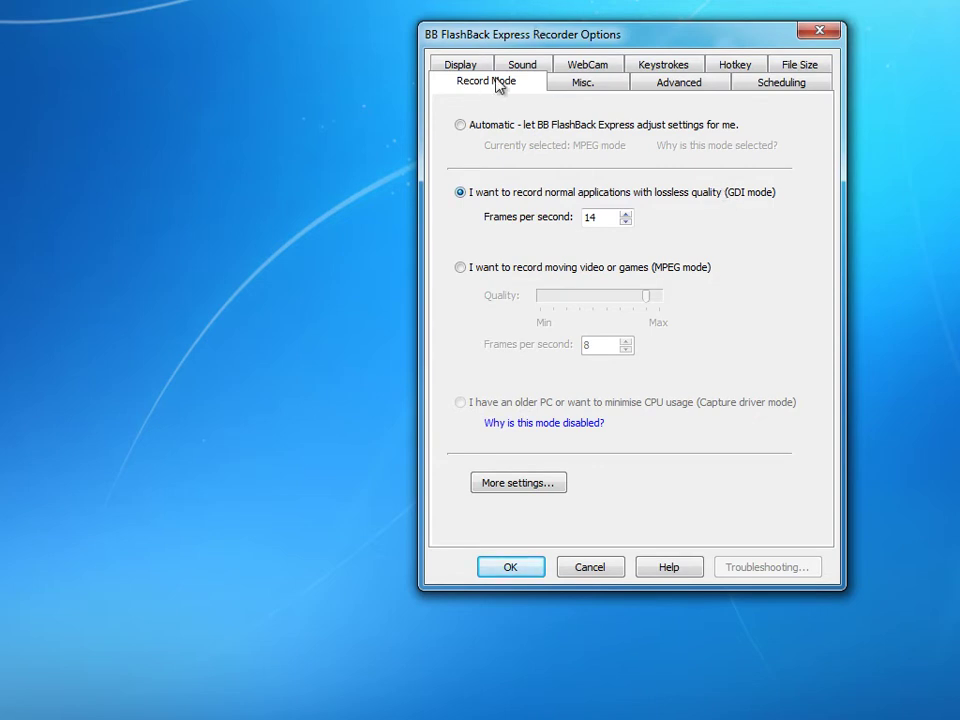
left_click(459, 125)
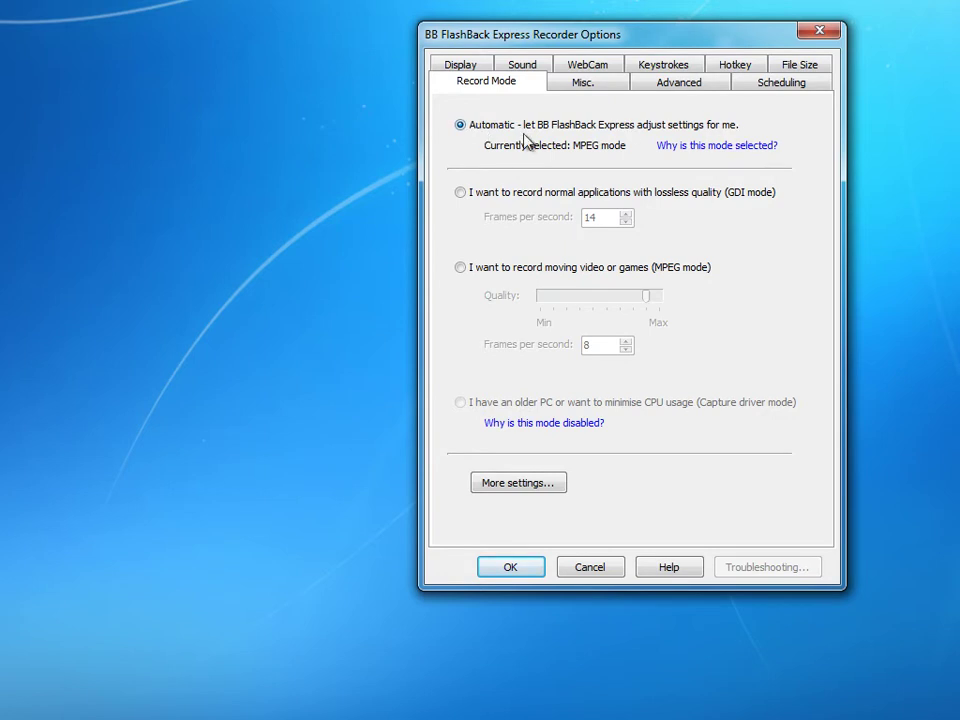
left_click(511, 567)
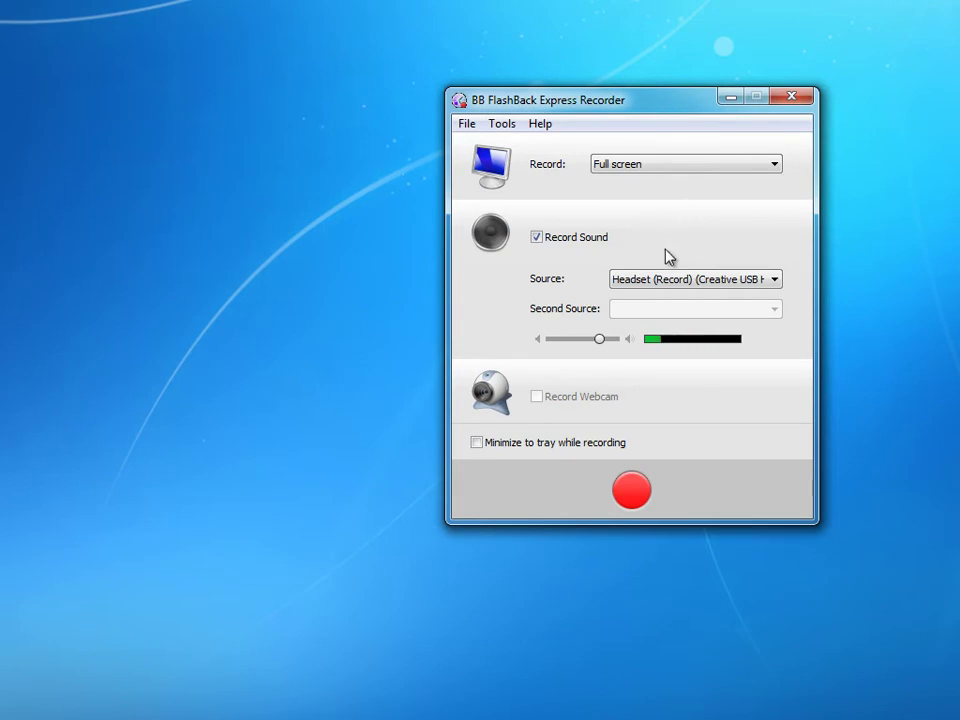
- Record the full screen for a few seconds and save the recording as a FlashBack movie on the Desktop
left_click(633, 492)
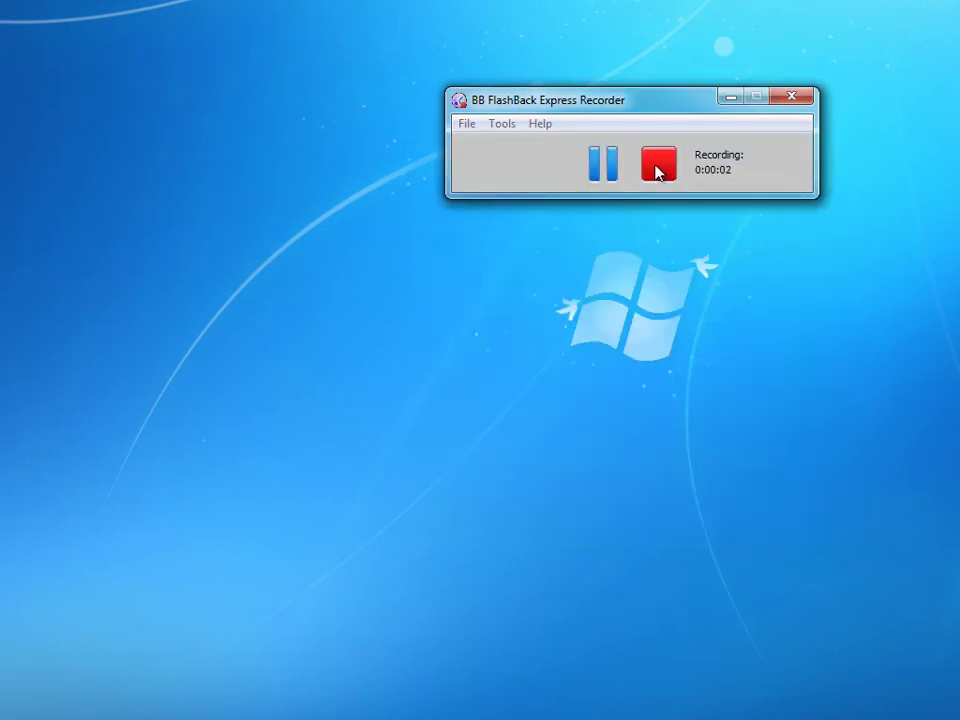
left_click(657, 170)
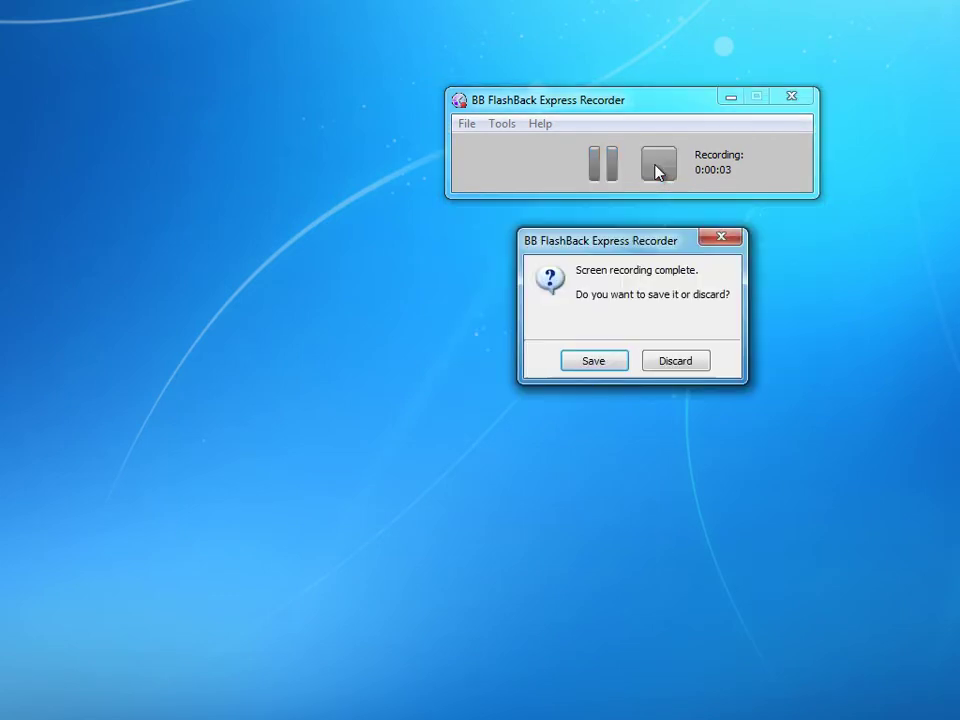
left_click(594, 361)
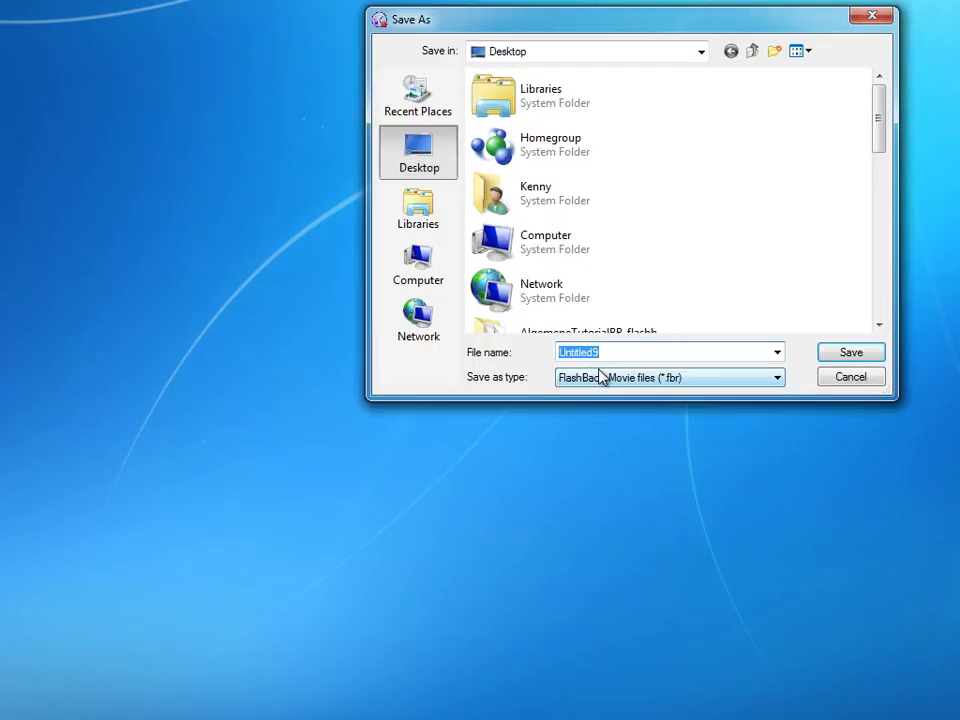
left_click(840, 357)
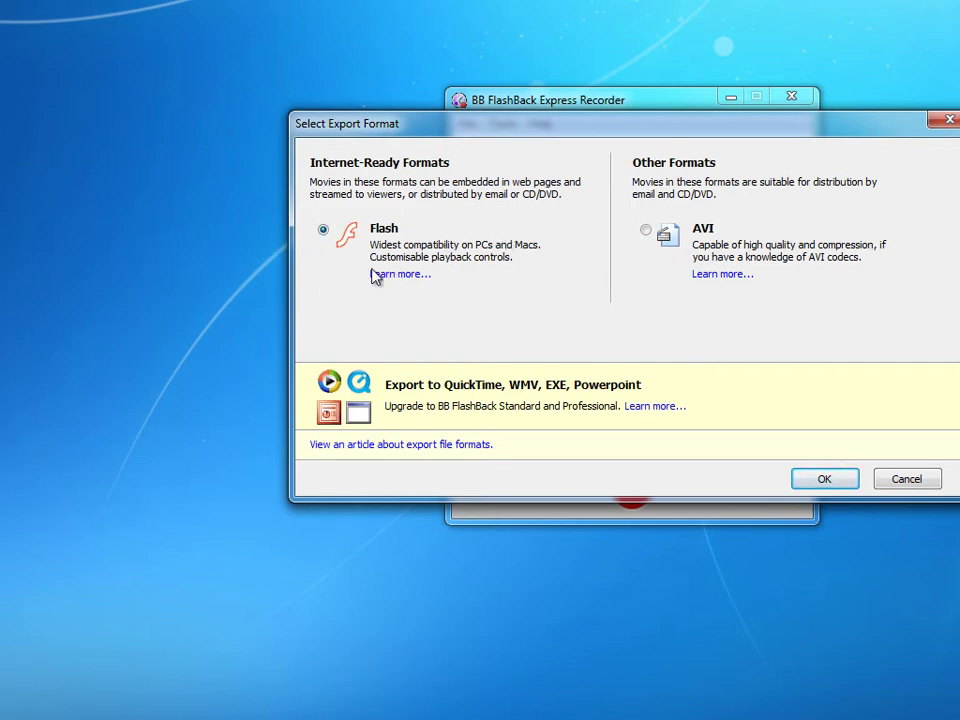
- Choose Flash as the export format and look through the export option categories from Video Quality to Security, ending at General
left_click(822, 479)
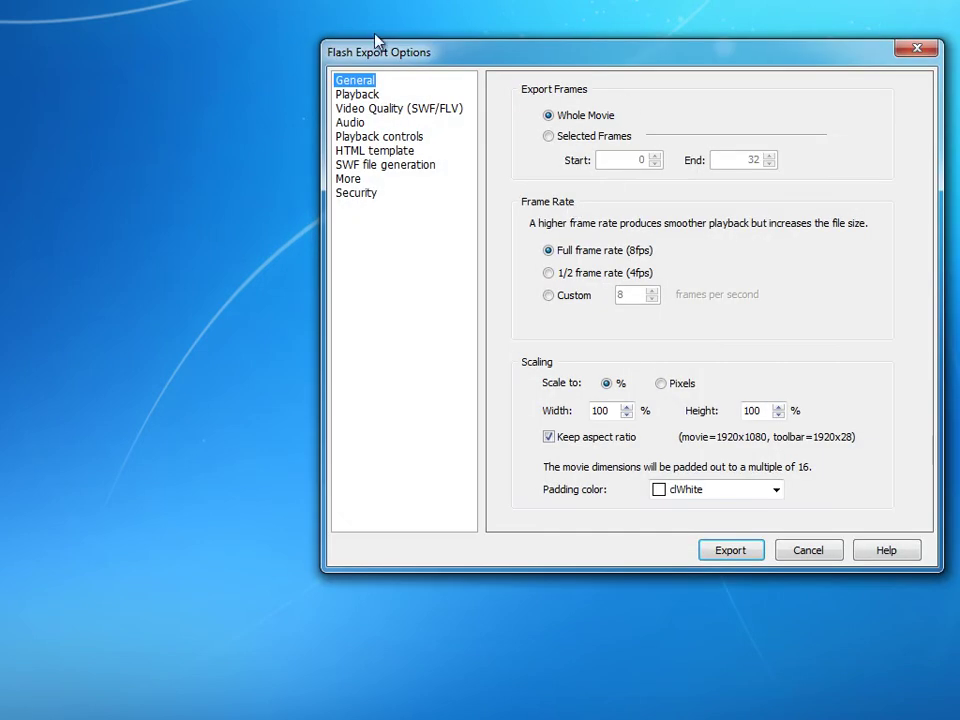
left_click(352, 108)
left_click(352, 122)
left_click(358, 136)
left_click(362, 166)
left_click(352, 180)
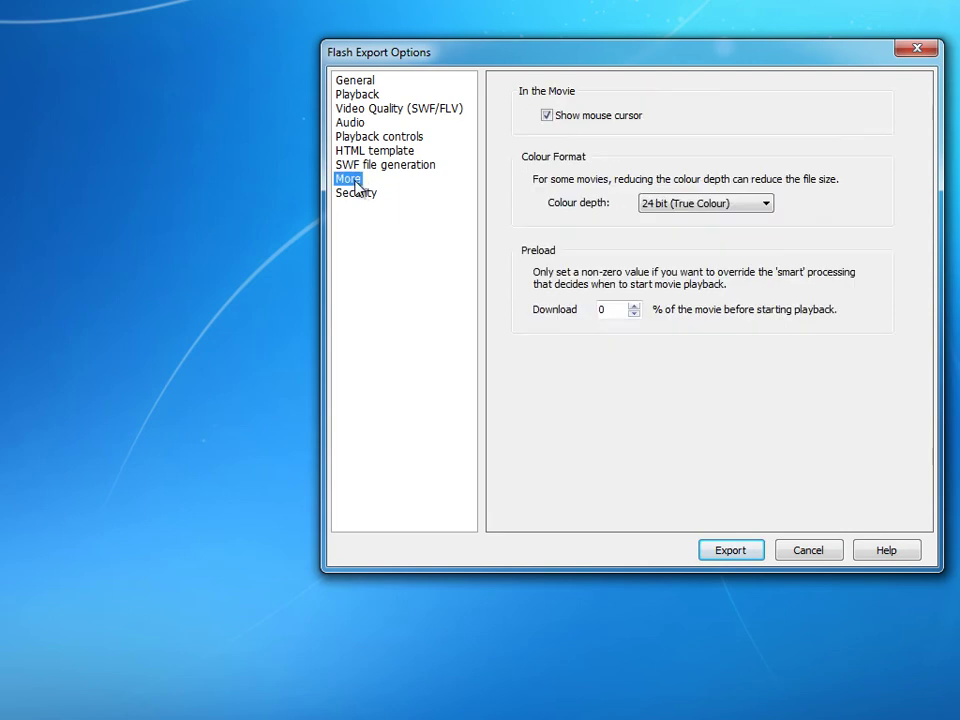
left_click(360, 194)
left_click(355, 80)
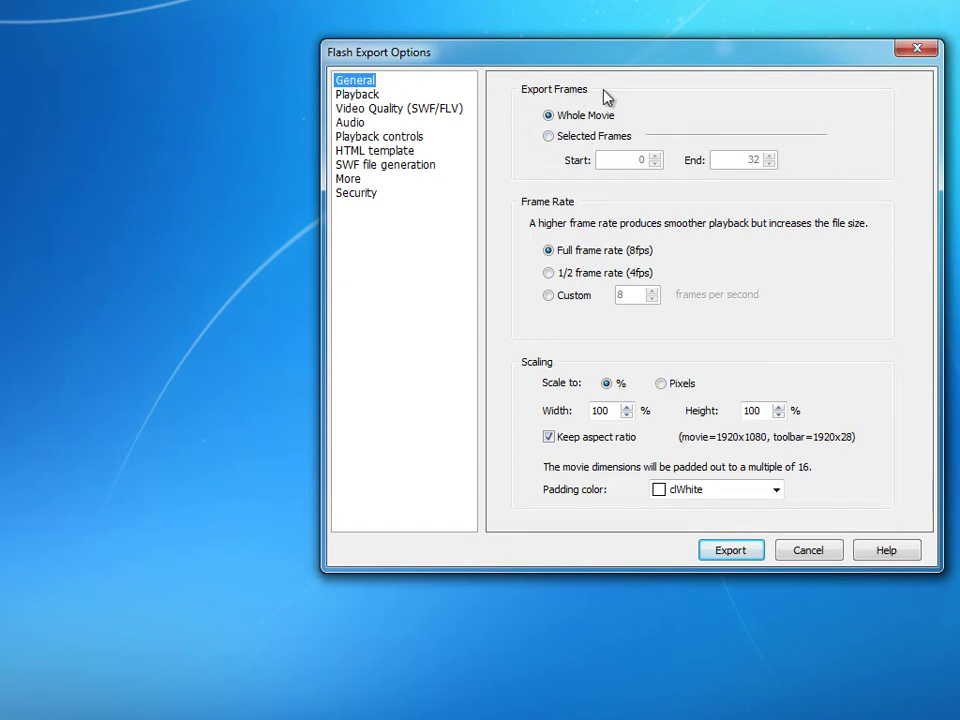
- Try limiting the export to selected frames 10 to 27, and return to exporting the whole movie
left_click(548, 116)
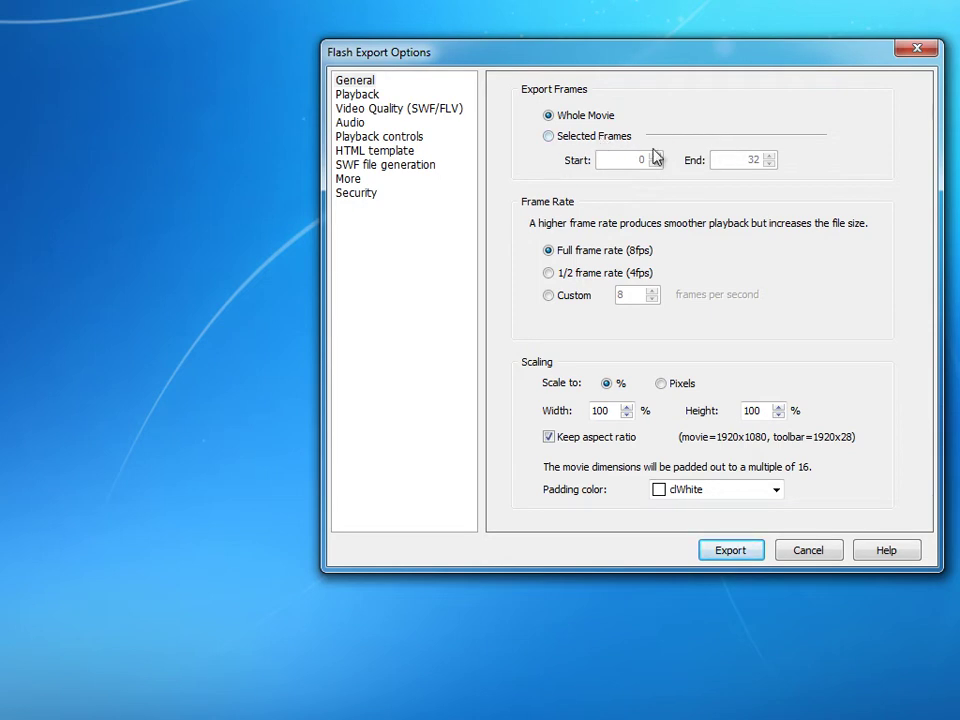
left_click(588, 140)
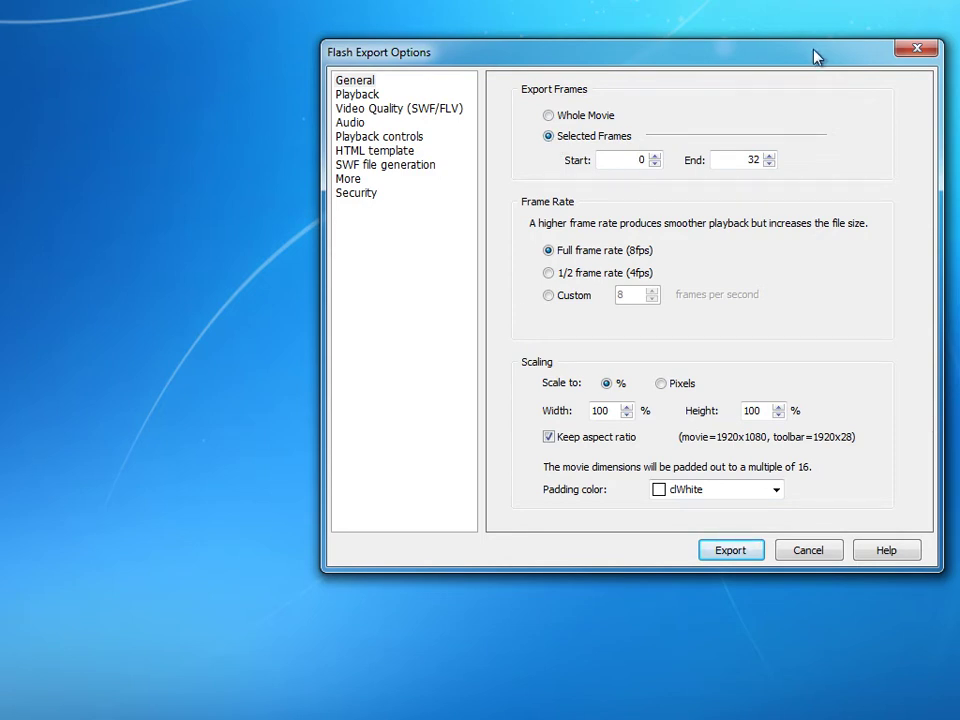
left_click(655, 157)
left_click(655, 157)
left_click(655, 165)
left_click(769, 164)
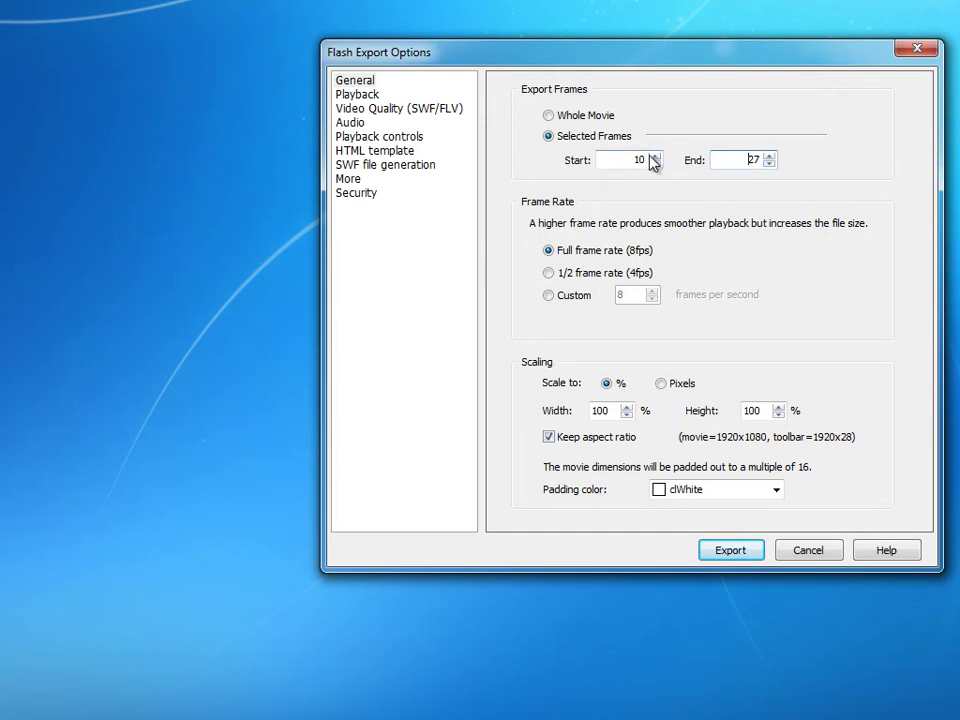
left_click(742, 159)
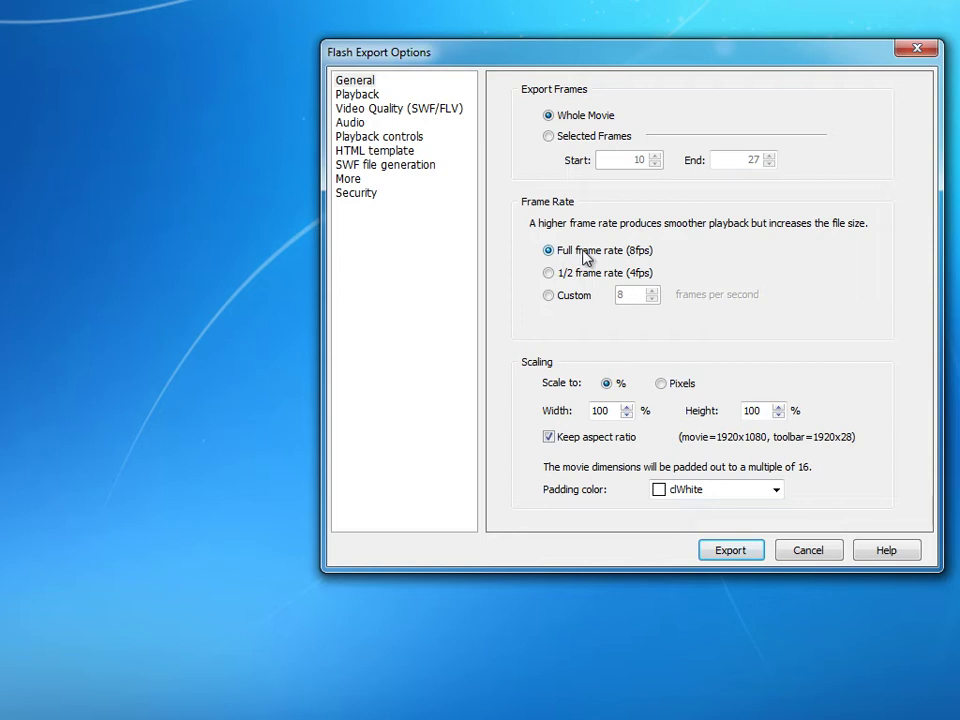
- Try the half and custom frame rates for the export, and restore the full frame rate (8fps)
left_click(553, 275)
left_click(551, 255)
left_click(548, 295)
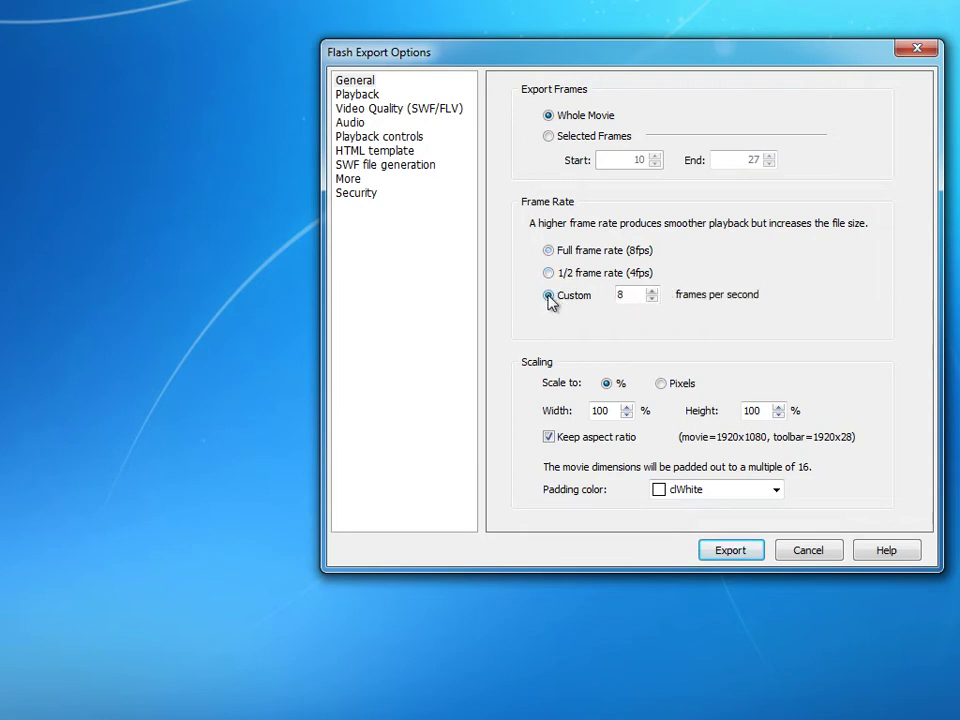
left_click(651, 299)
left_click(651, 299)
left_click(652, 300)
left_click(651, 297)
left_click(651, 291)
left_click(651, 291)
left_click(553, 251)
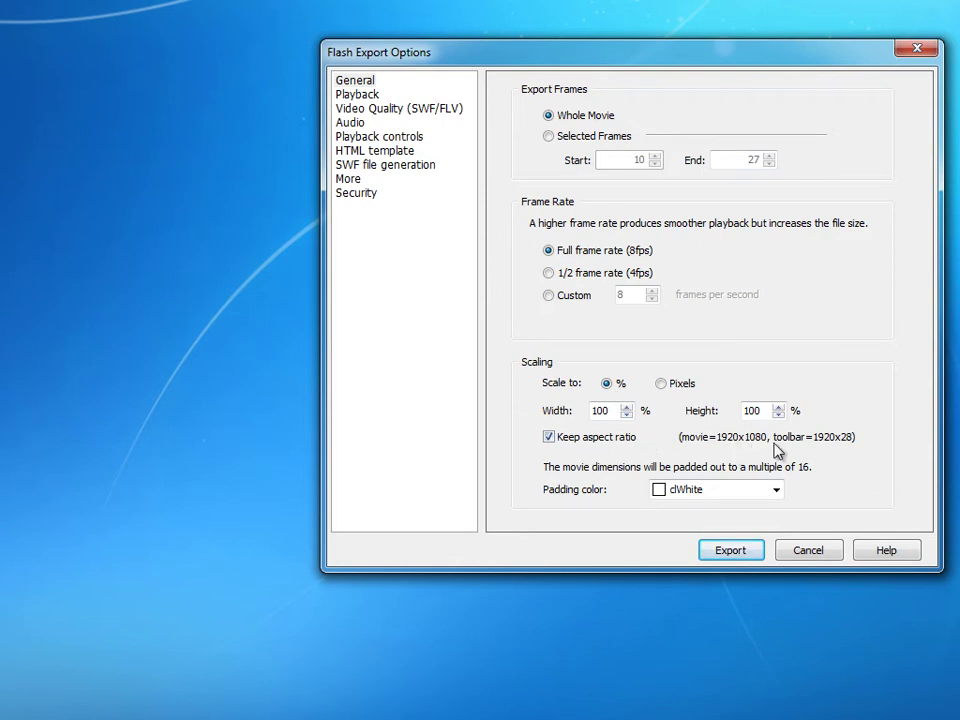
- Scale the export in pixels with the aspect ratio kept, setting the height to 1116 px
left_click(665, 386)
left_click(778, 415)
left_click(778, 408)
left_click(778, 415)
left_click(779, 415)
left_click(743, 408)
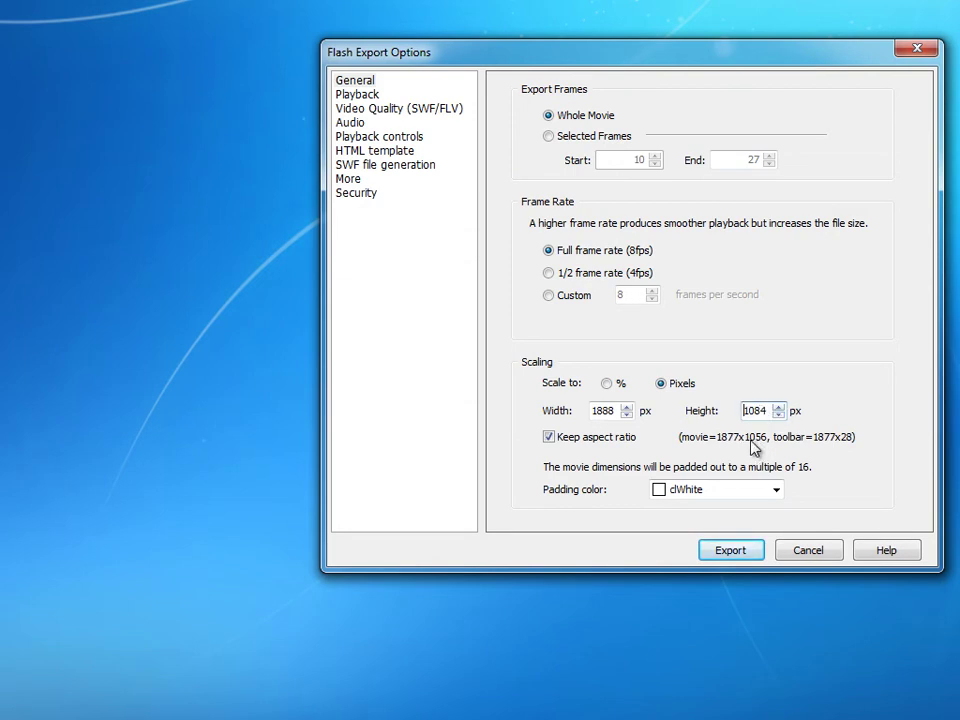
left_click(779, 407)
left_click(779, 407)
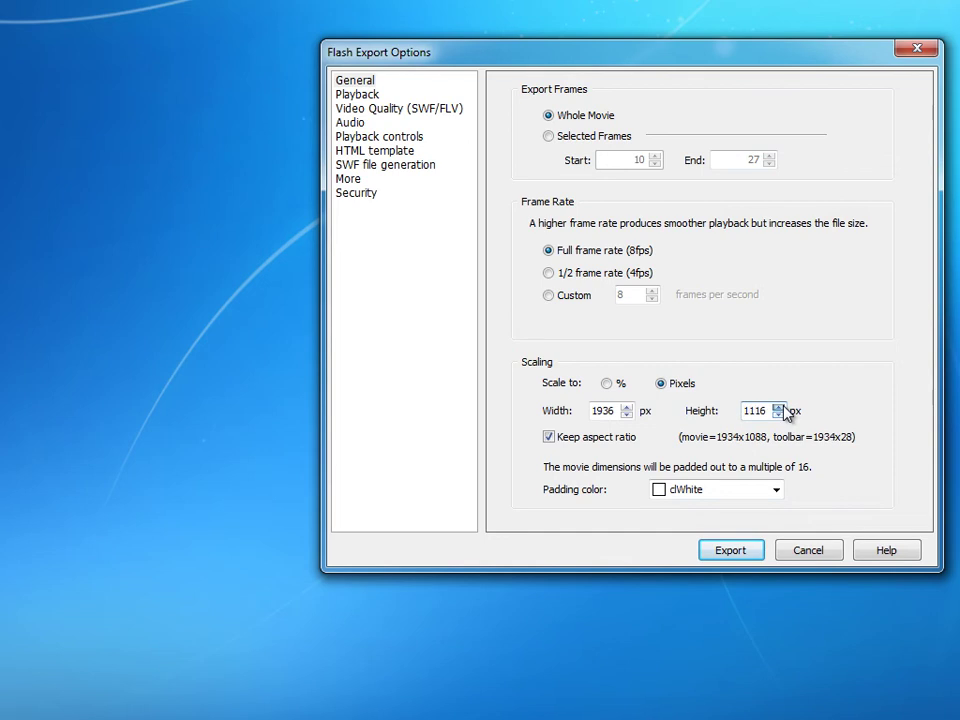
- Switch the export scaling to percent and set the width to 100%
left_click(607, 384)
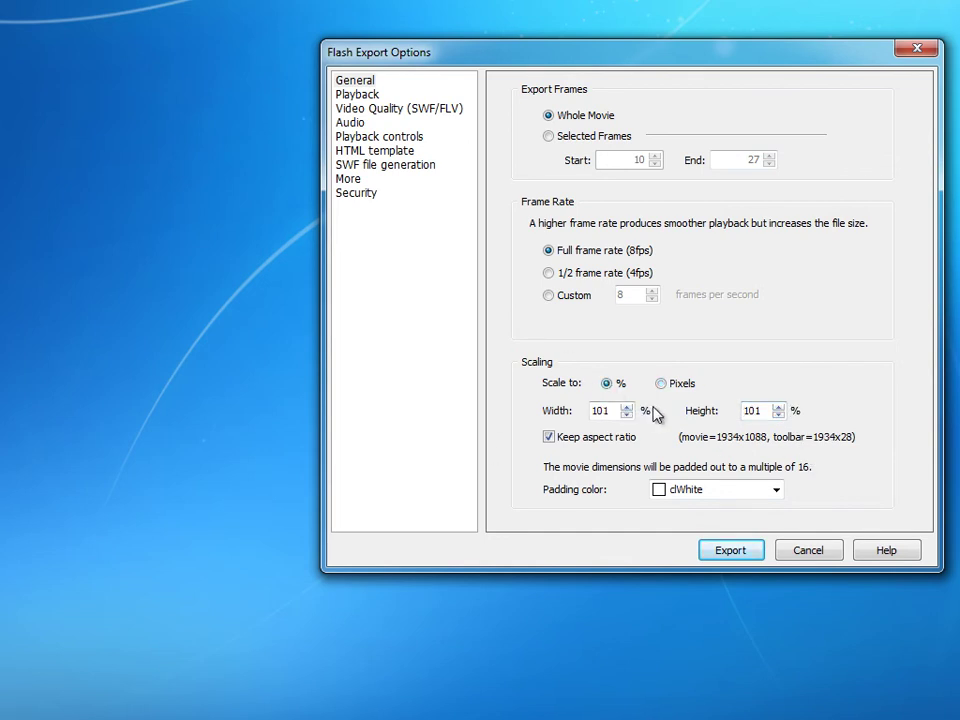
left_click_drag(615, 411, 508, 414)
type("100")
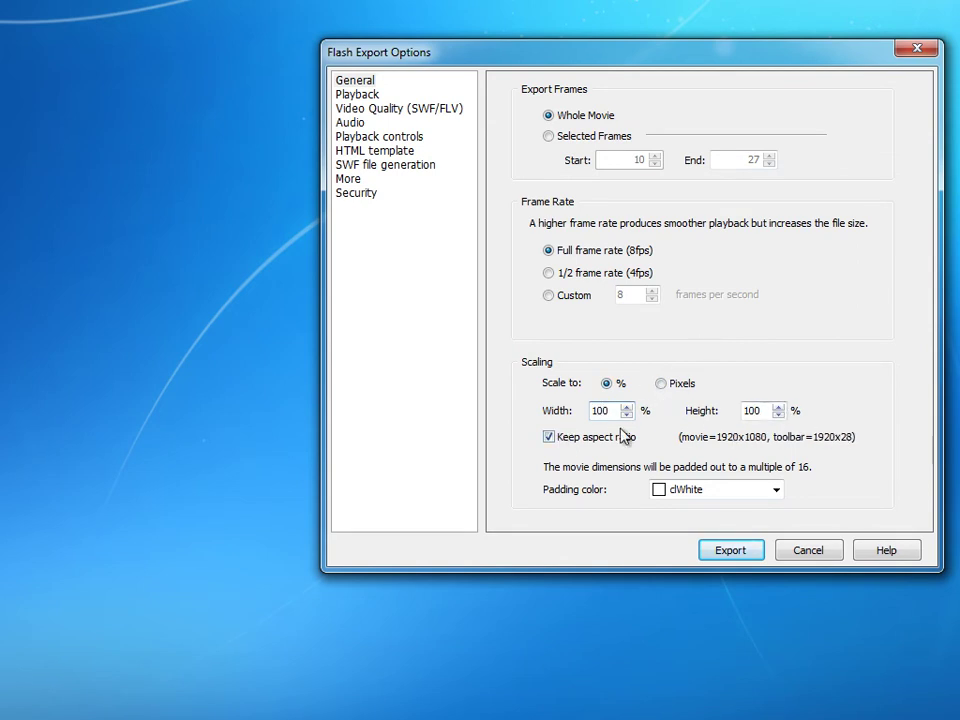
- Set playback to automatically download and play the movie, and choose Flash Video (FLV) as the video type
left_click(357, 97)
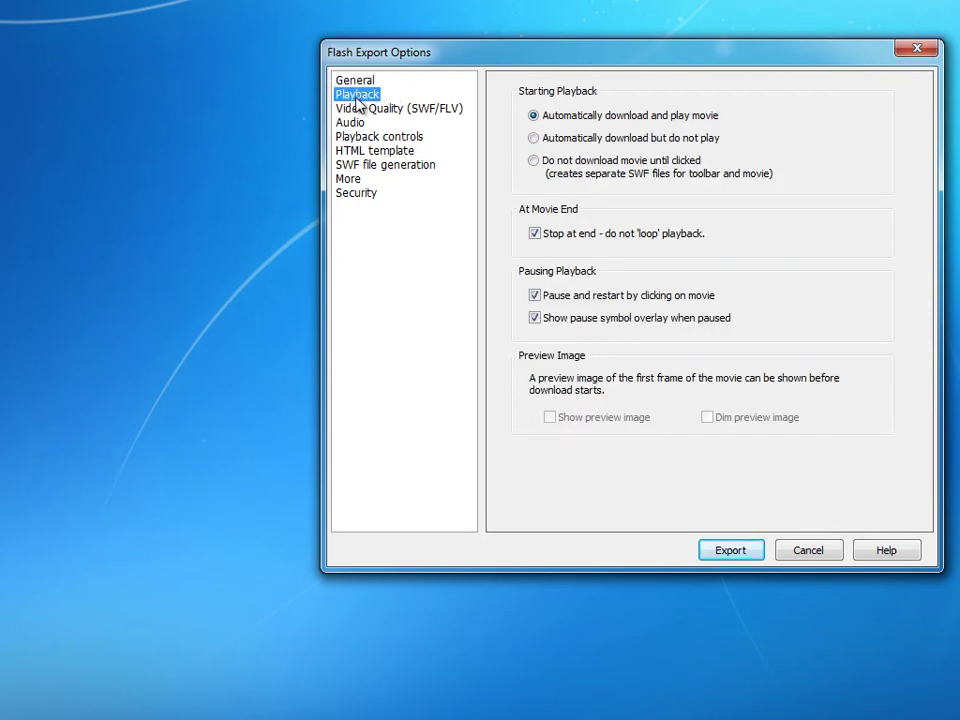
left_click(540, 118)
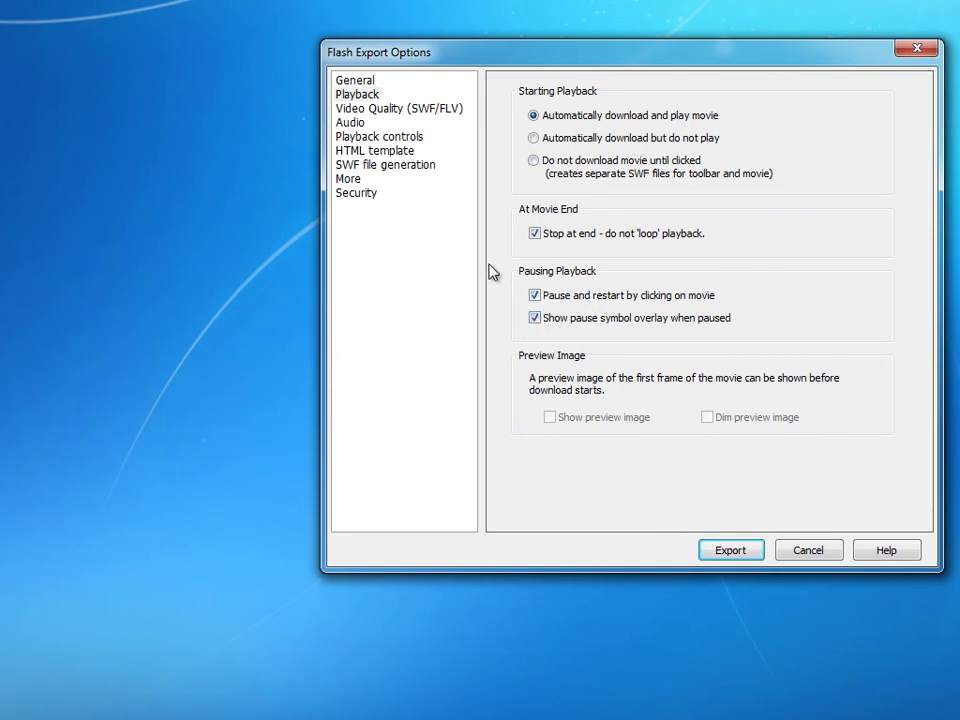
left_click(411, 114)
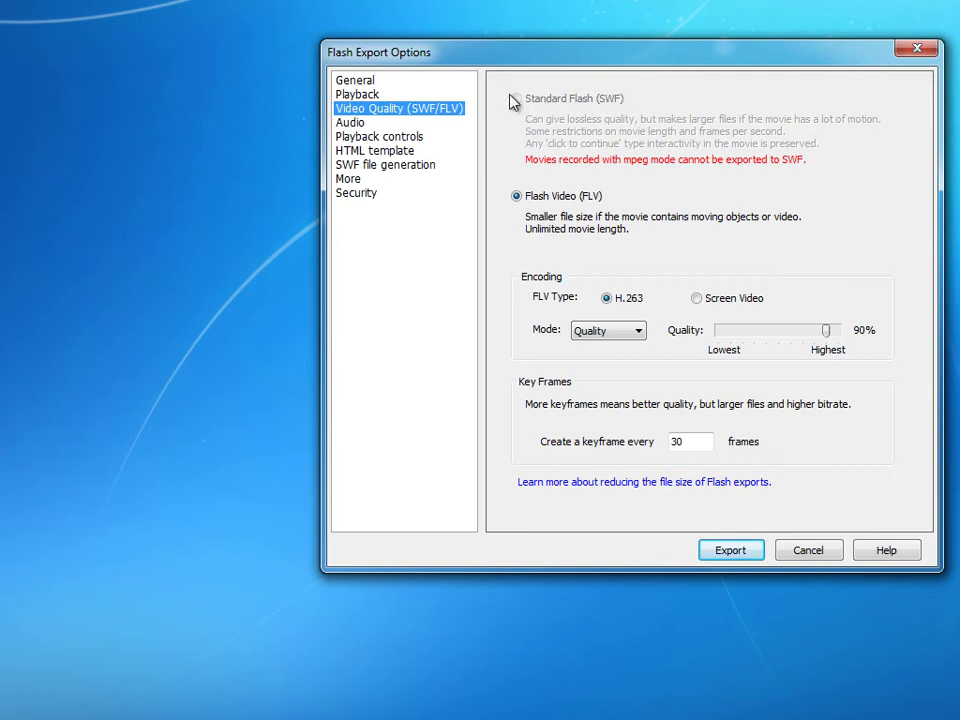
left_click(532, 199)
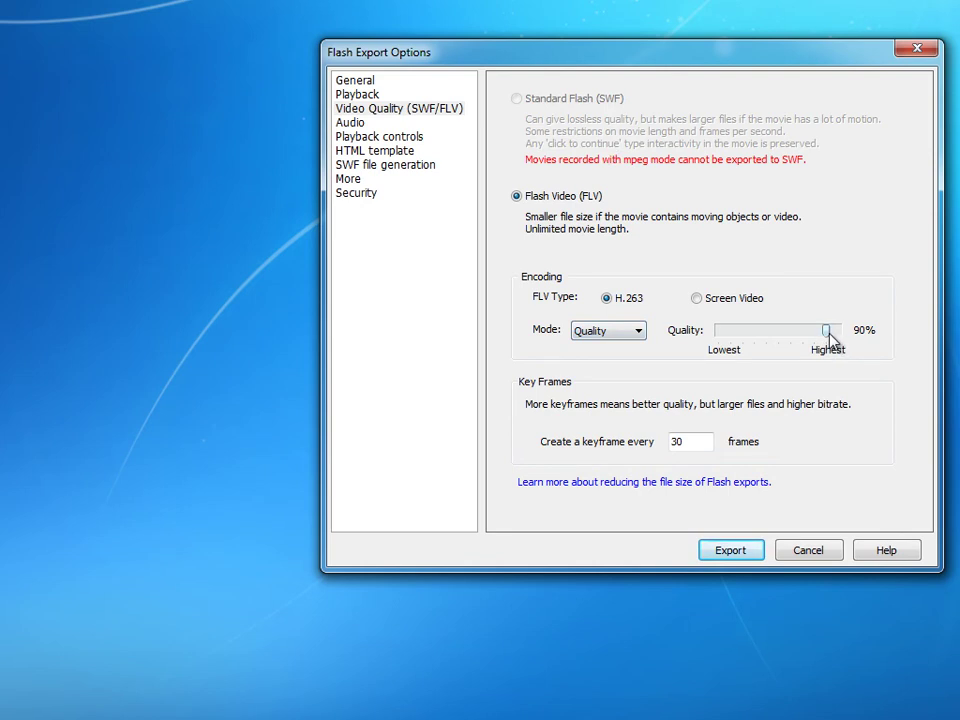
- Set the H.263 encoding quality of the Flash video to 80%
left_click_drag(829, 338, 823, 339)
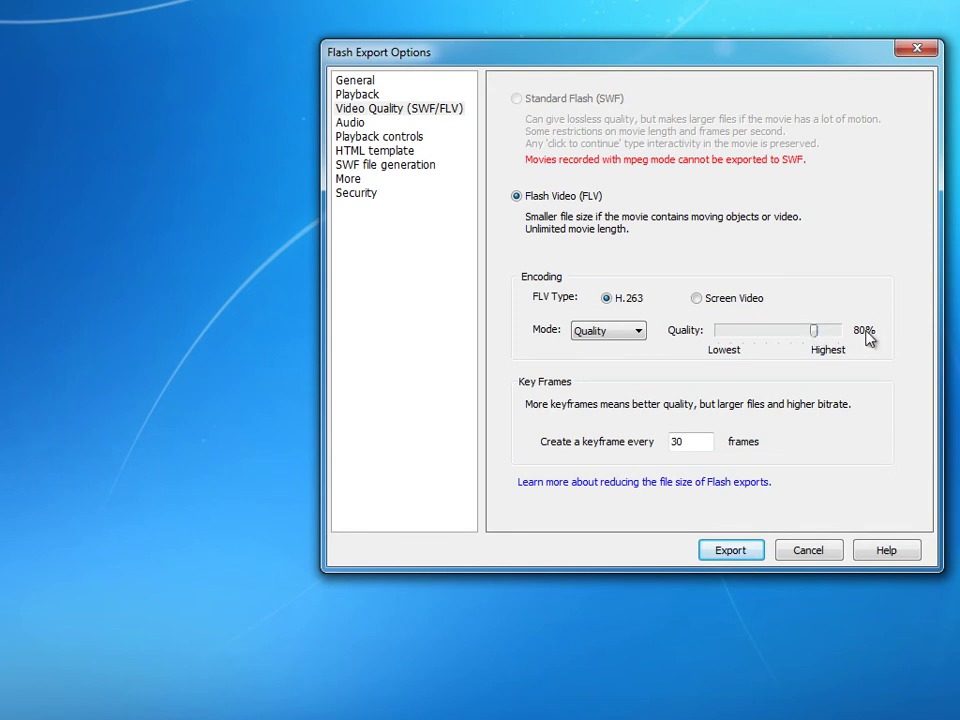
left_click_drag(815, 337, 826, 336)
mouse_move(830, 333)
left_mouse_down()
mouse_move(847, 342)
mouse_move(827, 333)
left_mouse_up()
left_click_drag(827, 337, 815, 340)
- Turn sound export off and on, check the selectable audio formats, and return to the same format as in the movie
left_click(355, 122)
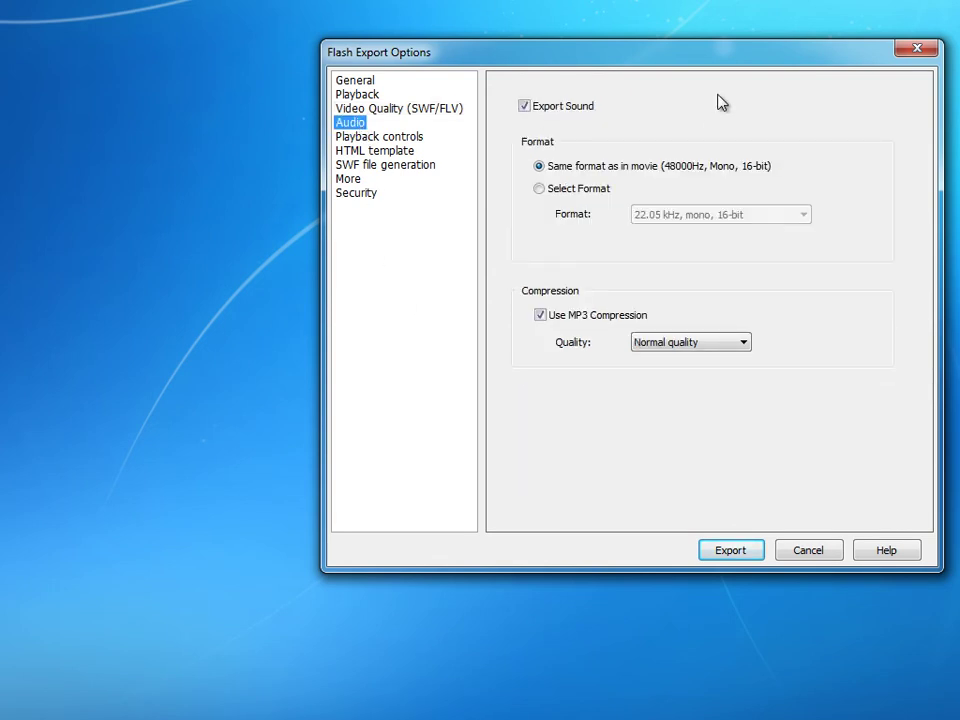
left_click(572, 110)
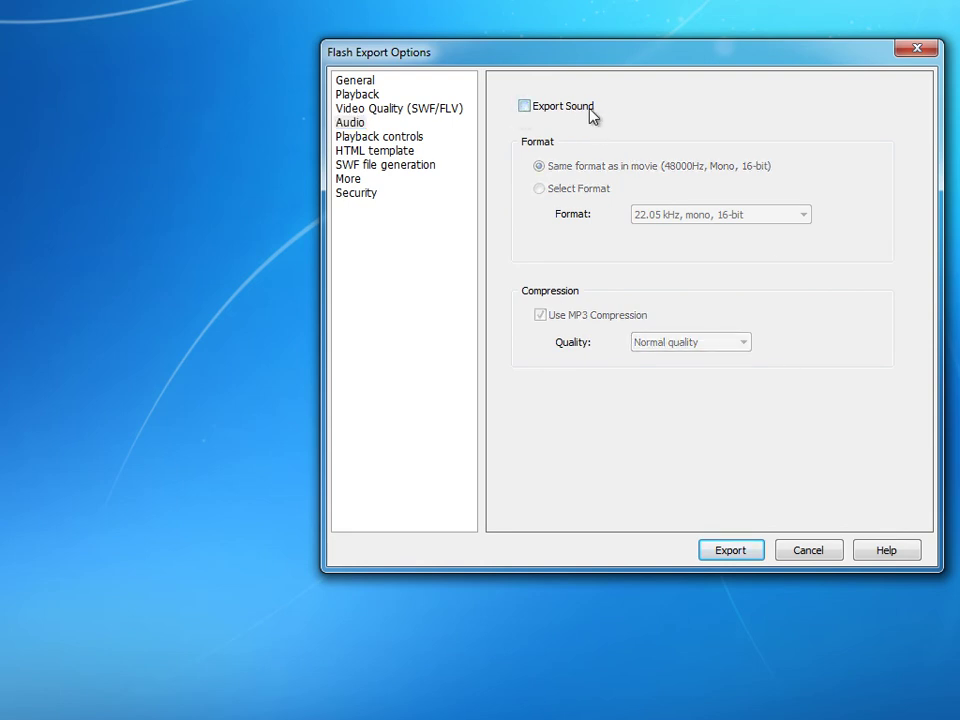
left_click(577, 114)
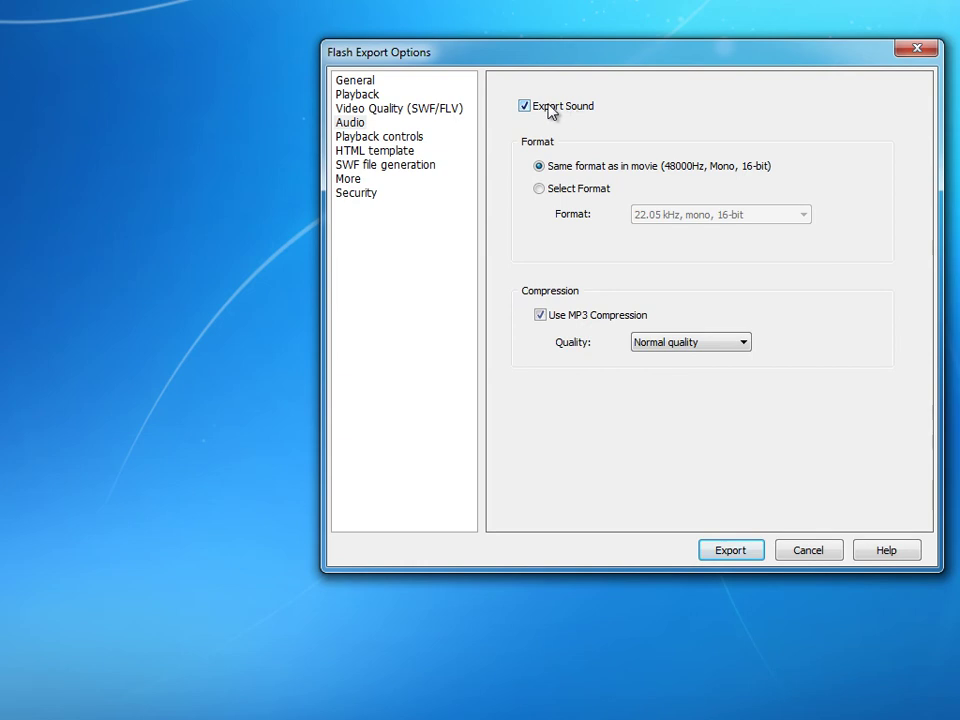
left_click(586, 191)
left_click(697, 218)
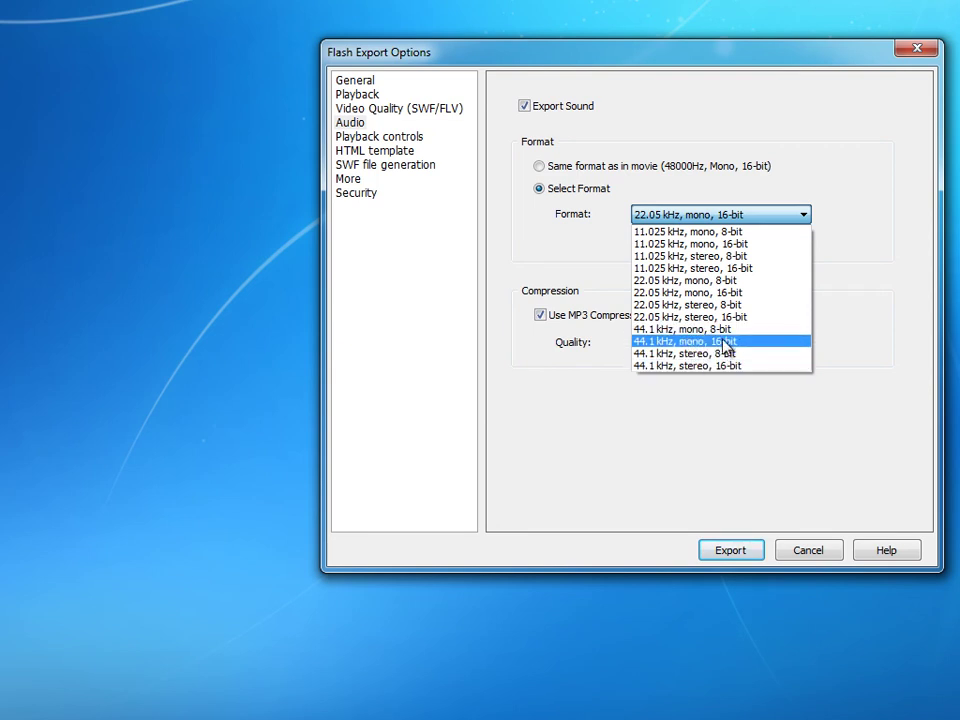
left_click(600, 255)
left_click(600, 167)
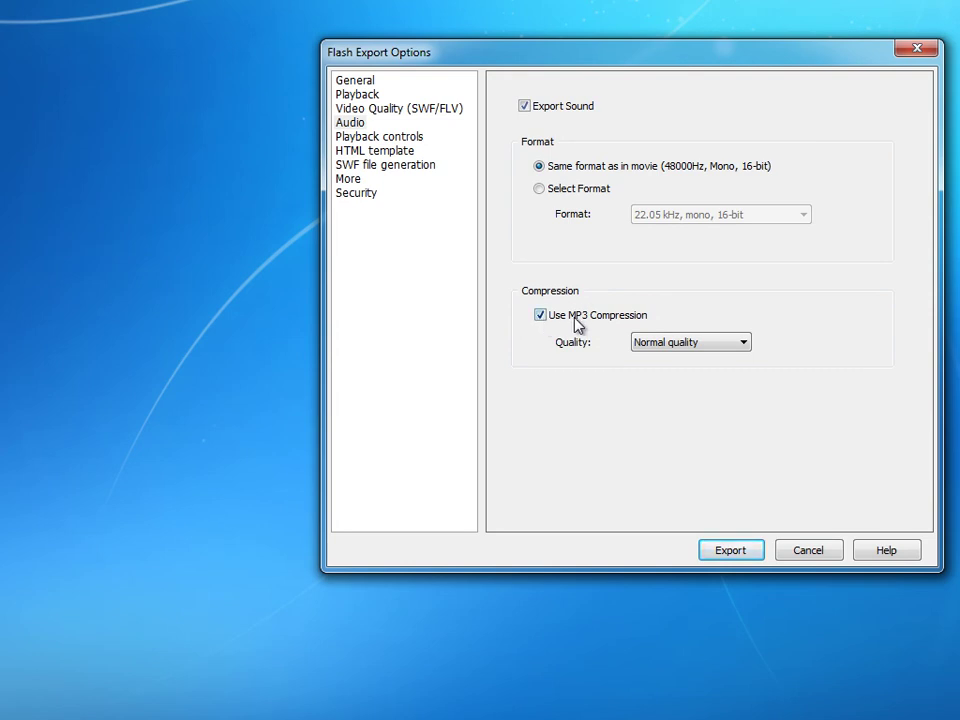
- Check the MP3 quality choices for the exported audio, and turn MP3 compression off and on again
left_click(707, 342)
left_click(707, 342)
left_click(559, 321)
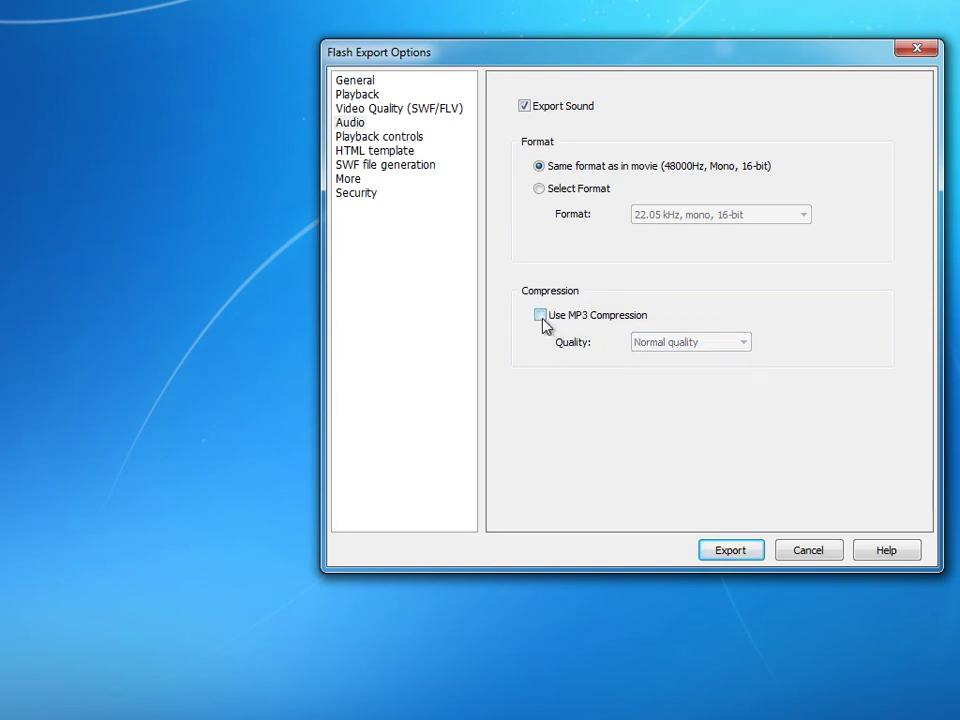
left_click(546, 320)
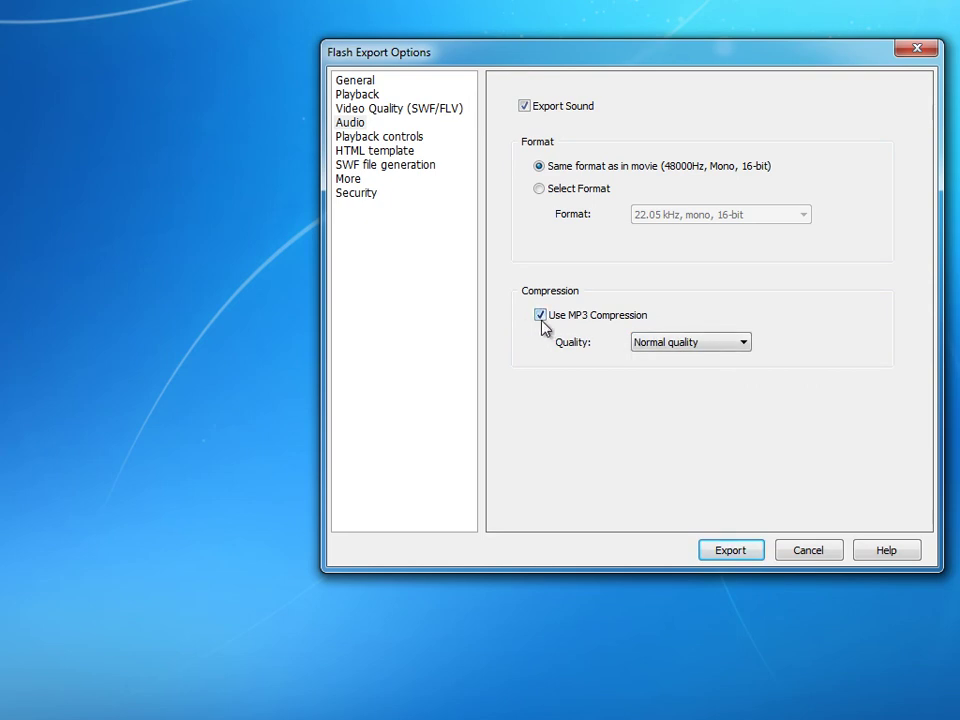
- Turn MP3 compression off and on, and review the quality choices, keeping Normal quality
left_click(541, 320)
left_click(541, 320)
left_click(692, 343)
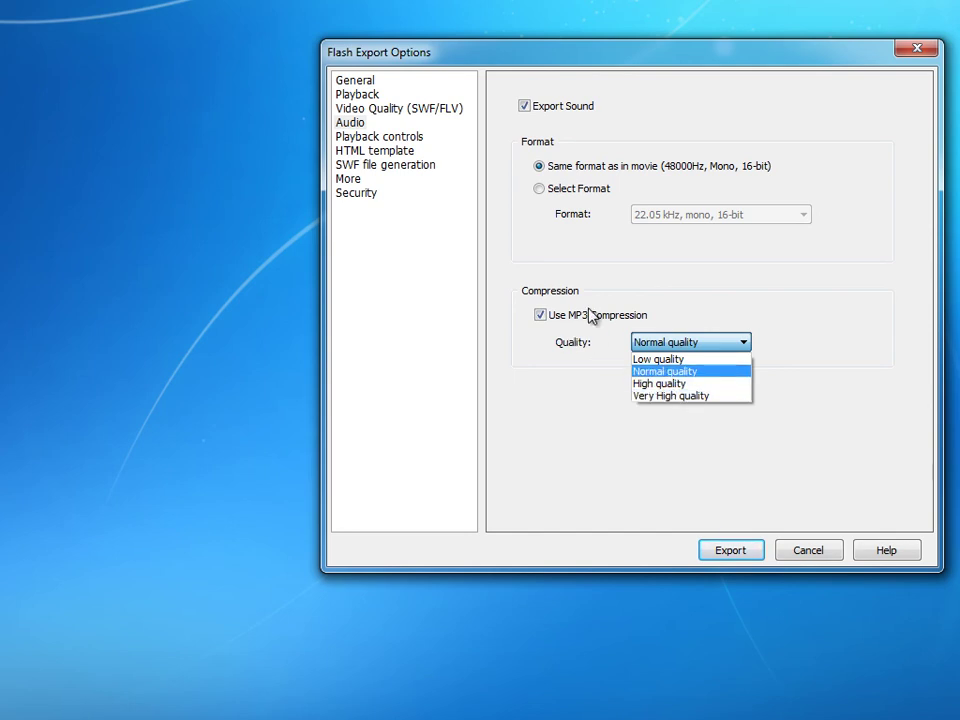
left_click(760, 321)
left_click(718, 343)
left_click(673, 373)
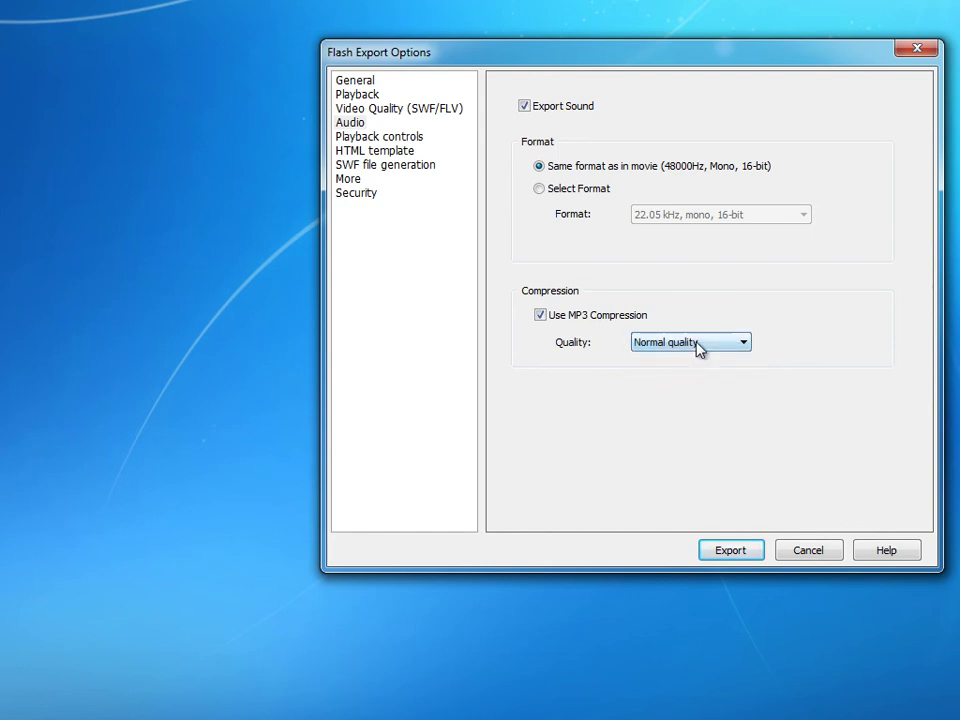
- Try High quality and Very High quality for the MP3 compression, and return to Normal quality
left_click(699, 345)
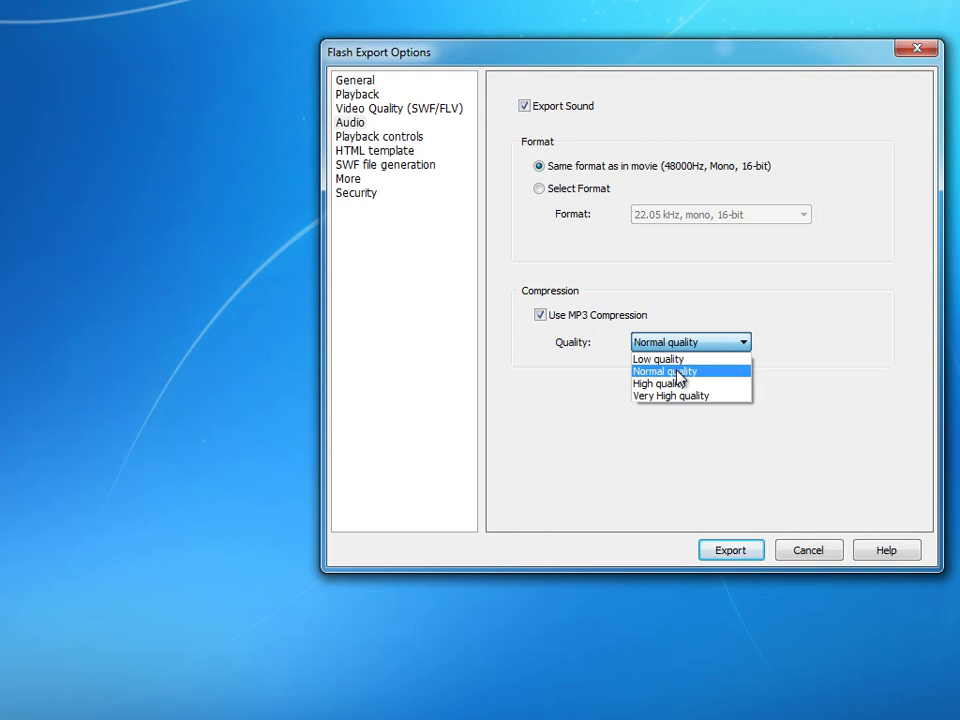
left_click(664, 384)
left_click(688, 344)
left_click(688, 396)
left_click(690, 342)
left_click(690, 371)
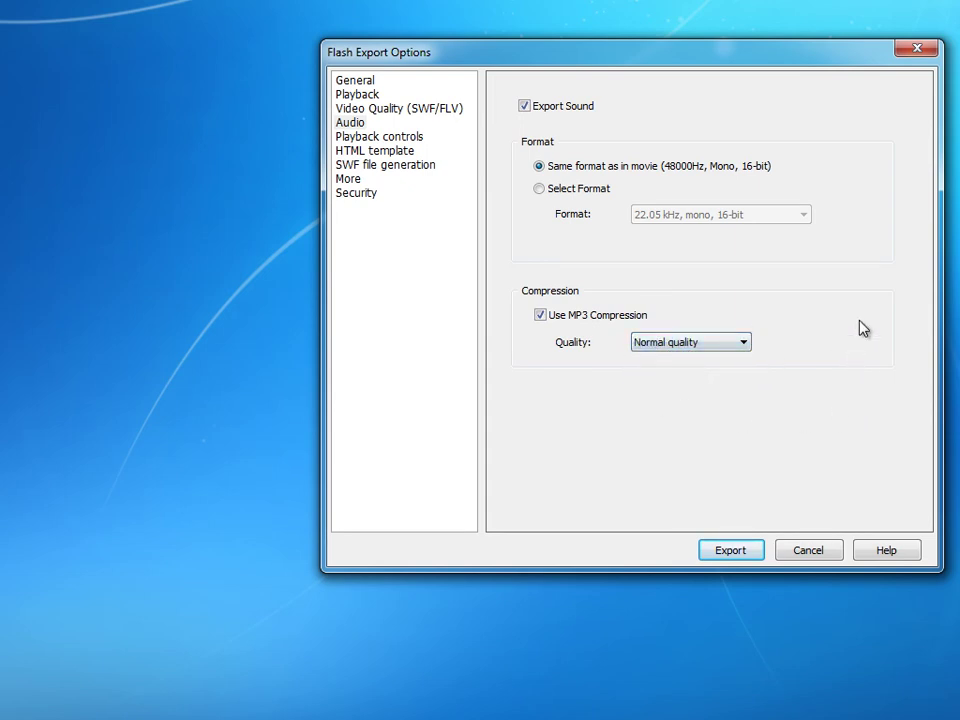
- Add the volume control to the exported movie's playback toolbar, and try the top position before returning the toolbar to Bottom
left_click(380, 139)
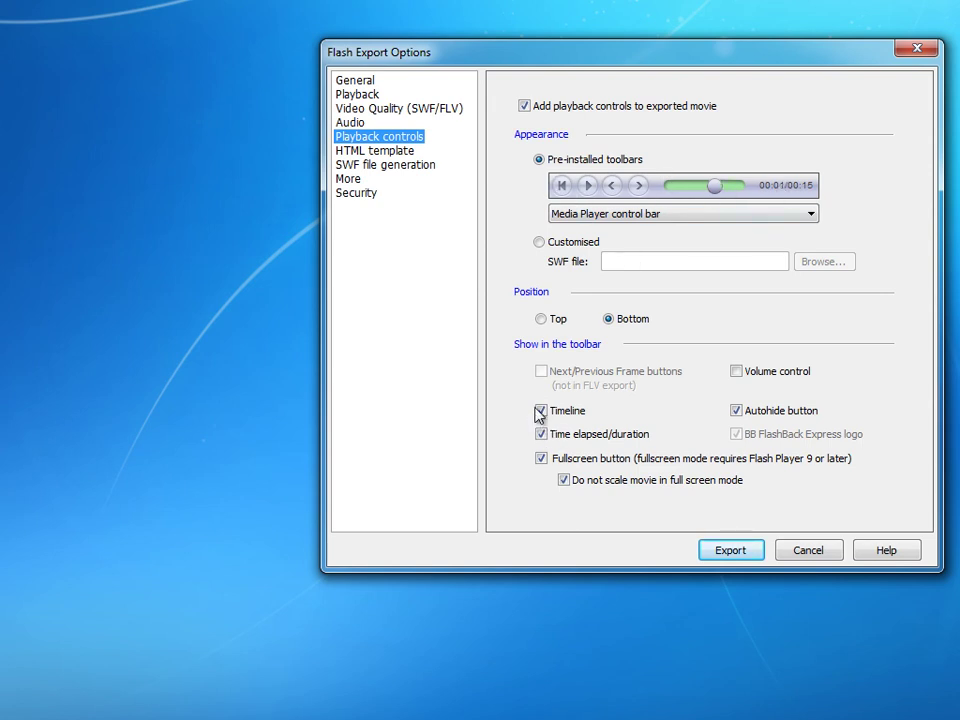
left_click(739, 378)
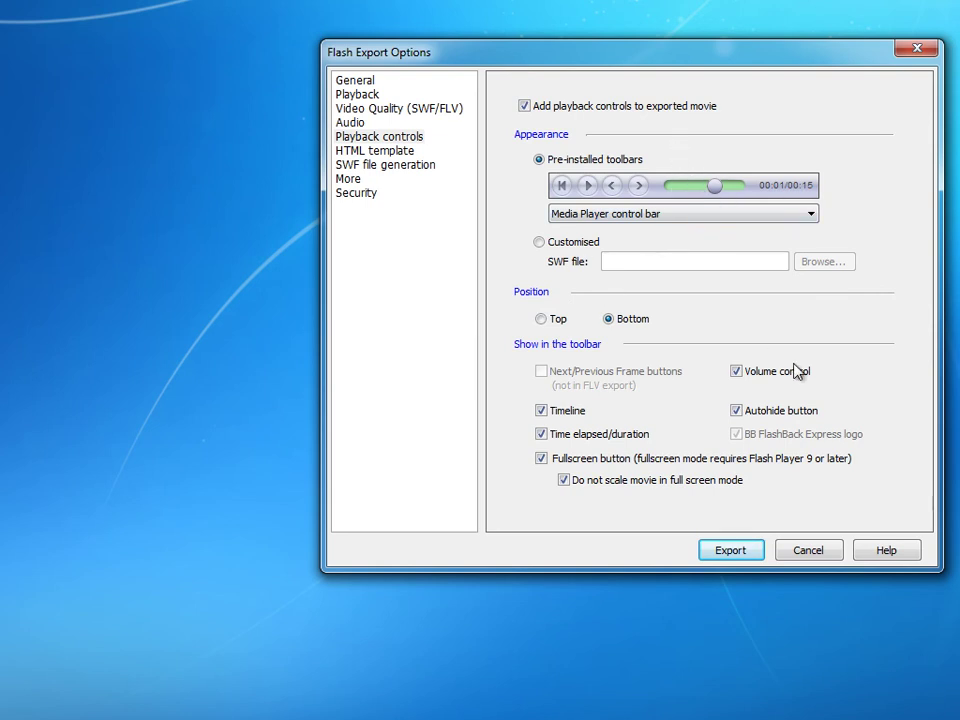
left_click(542, 321)
left_click(610, 321)
- Examine the code of the default HTML template and the SWF file generation options
left_click(362, 151)
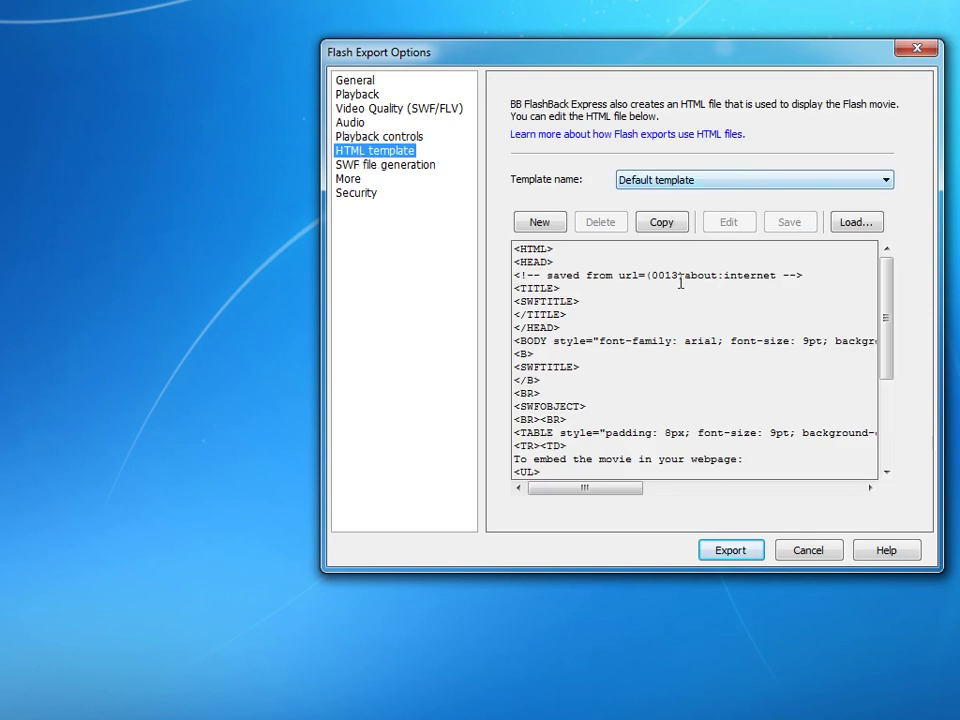
left_click_drag(888, 285, 688, 212)
left_click(422, 172)
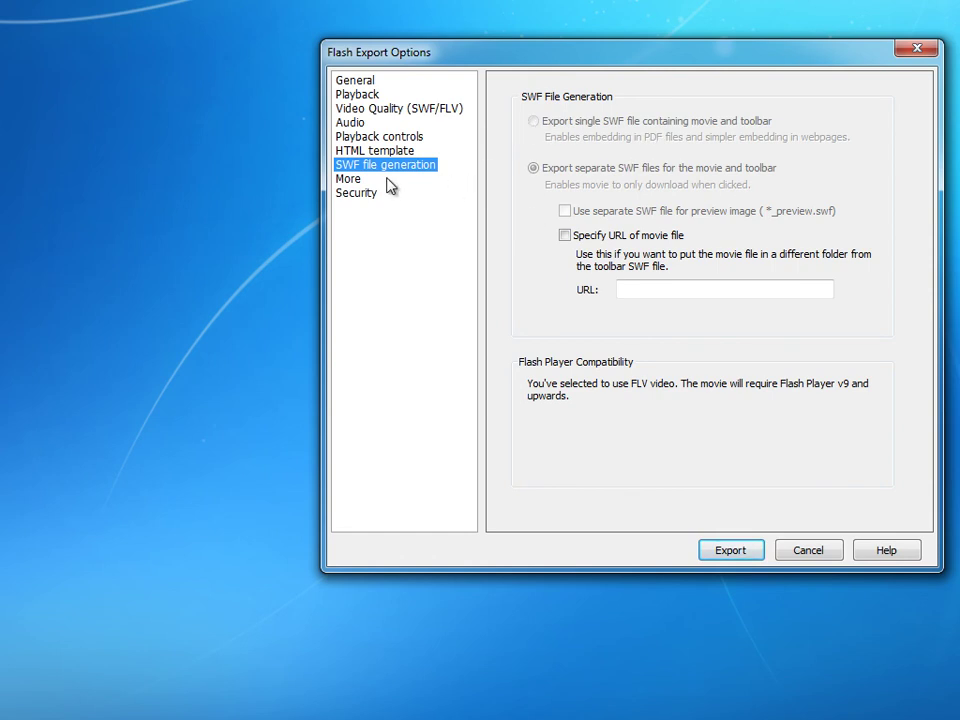
- Check the mouse cursor and colour depth options, keeping the cursor shown and 24 bit (True Colour), and view the security settings
left_click(347, 180)
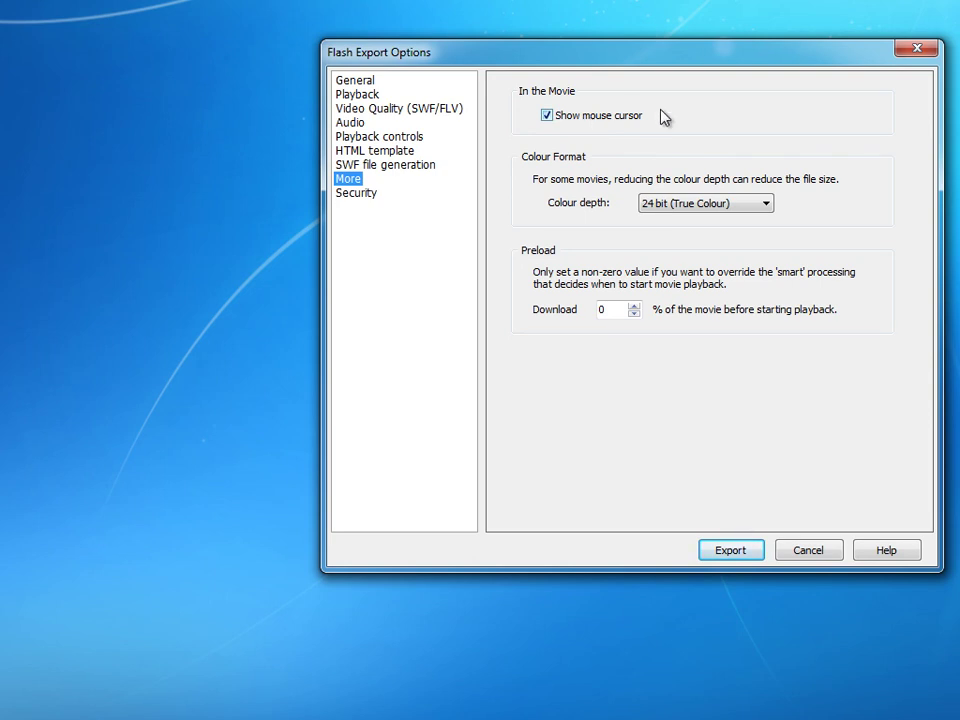
left_click(565, 122)
left_click(561, 122)
left_click(722, 206)
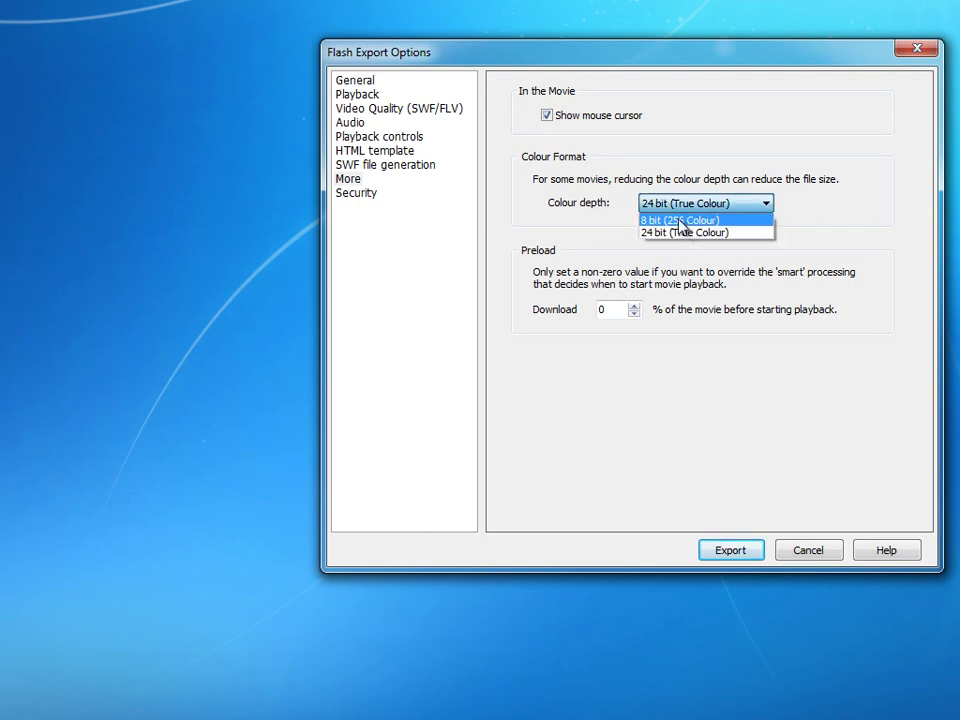
left_click(668, 236)
left_click(690, 204)
left_click(681, 234)
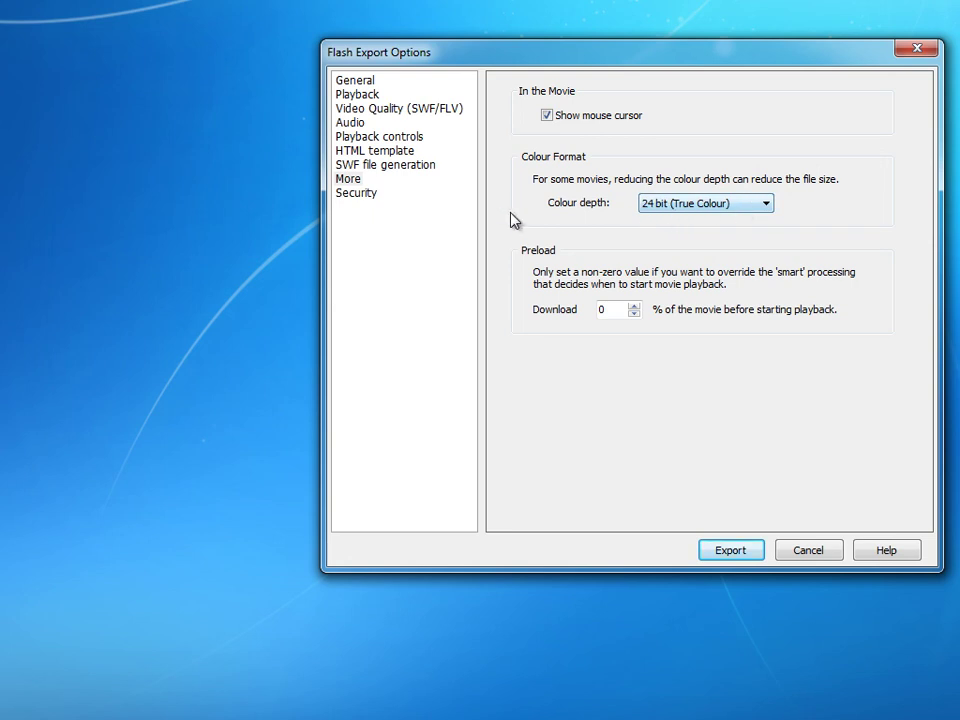
left_click(360, 195)
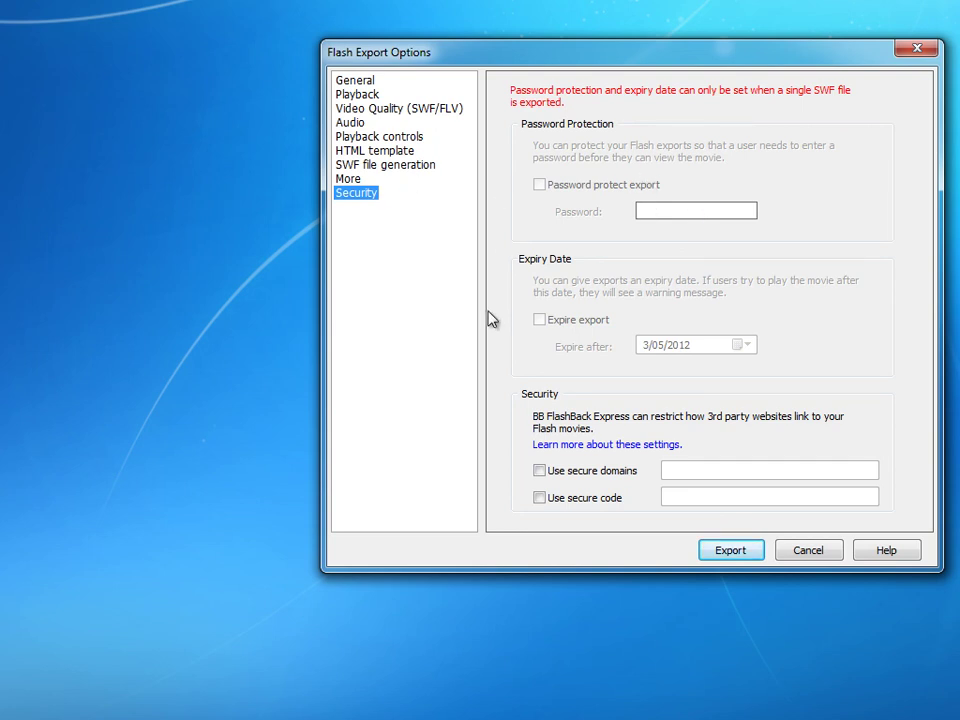
- Export the movie to the Desktop as the FLV file Untitled9, and open the export for viewing
left_click(756, 552)
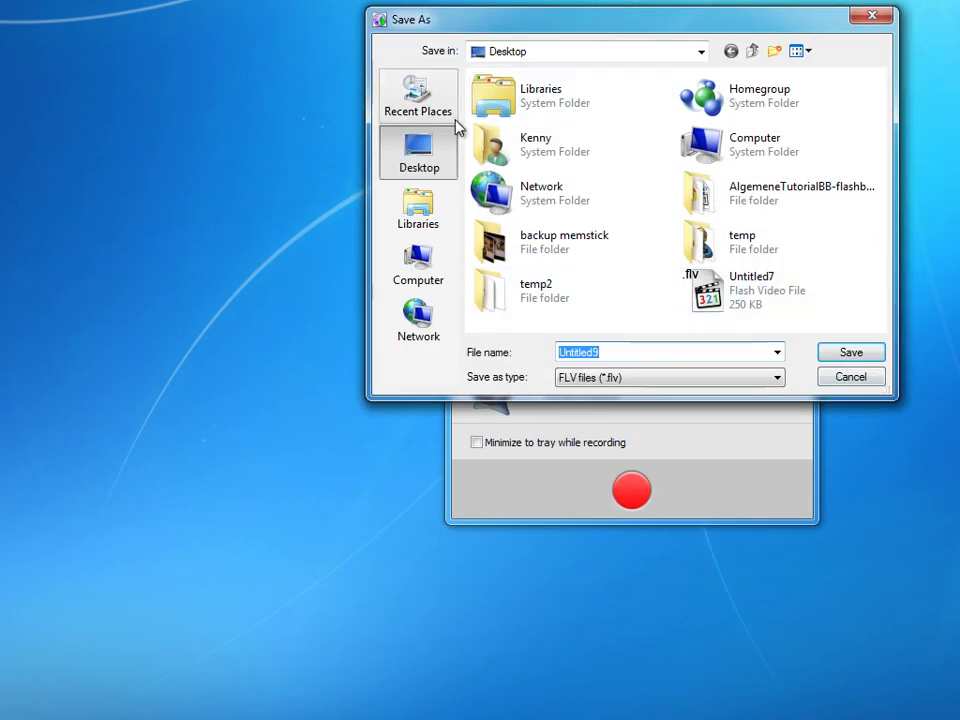
left_click(849, 352)
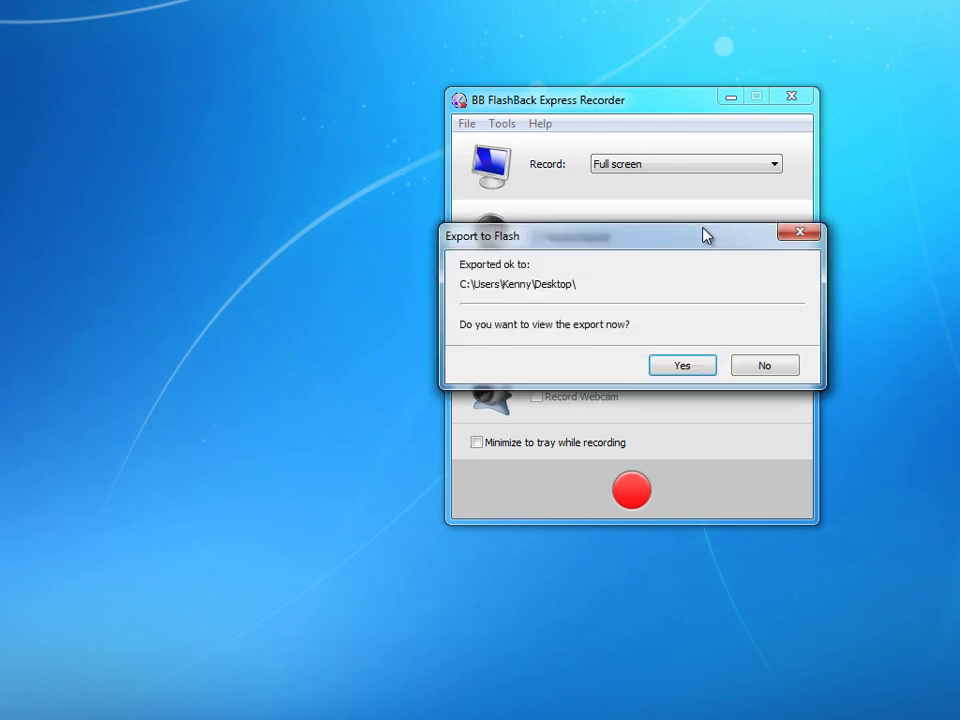
left_click(680, 366)
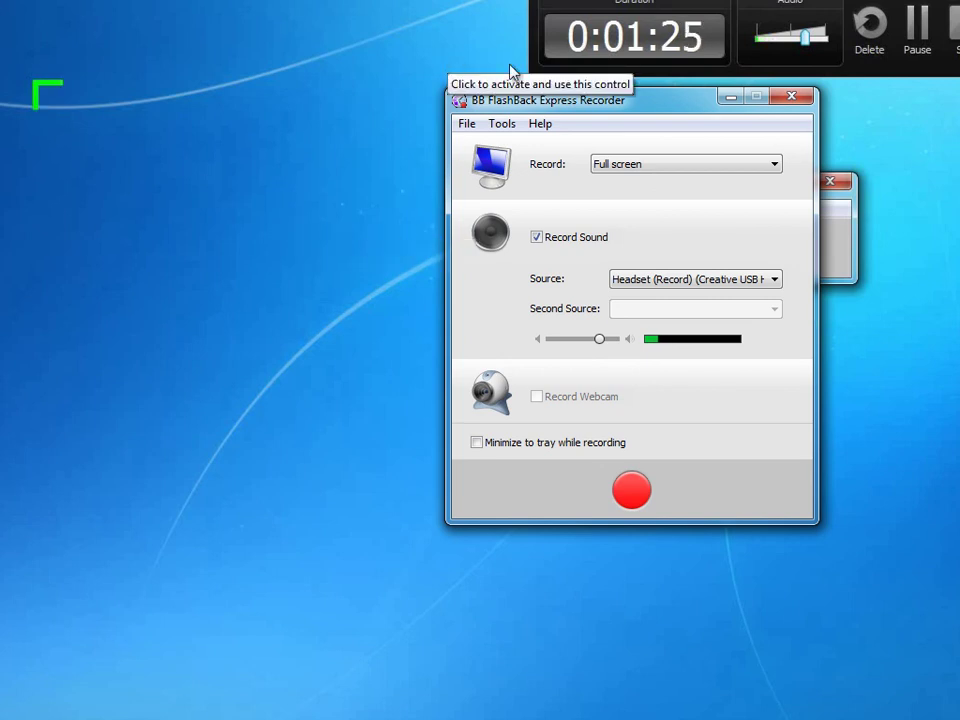
- Move the recorder window around to uncover and view the exported movie behind it
left_click_drag(580, 115, 193, 54)
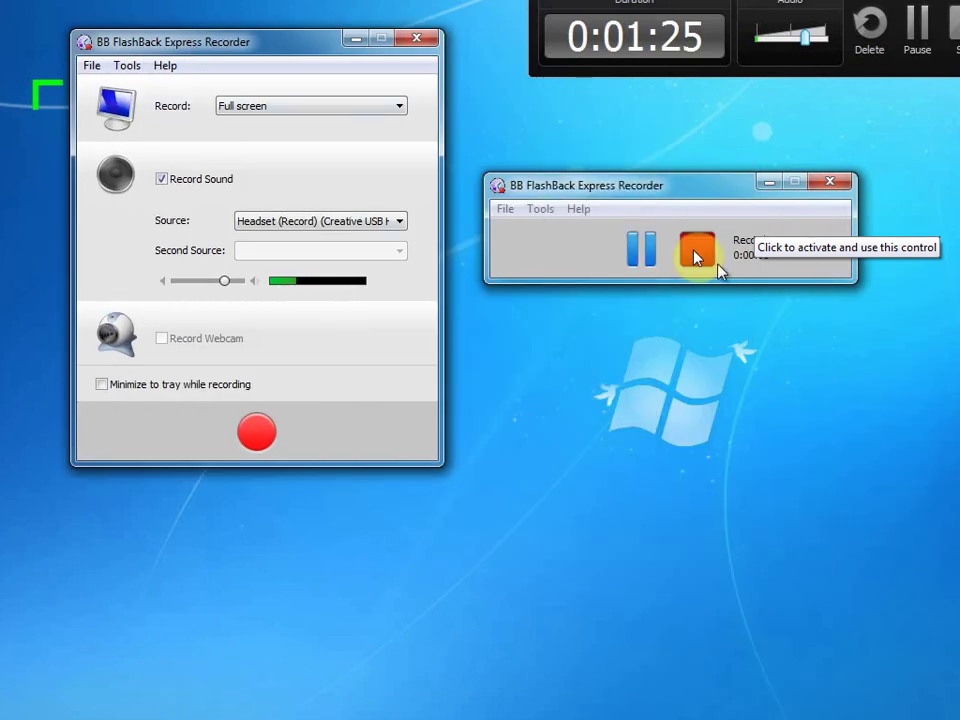
left_click_drag(281, 53, 616, 150)
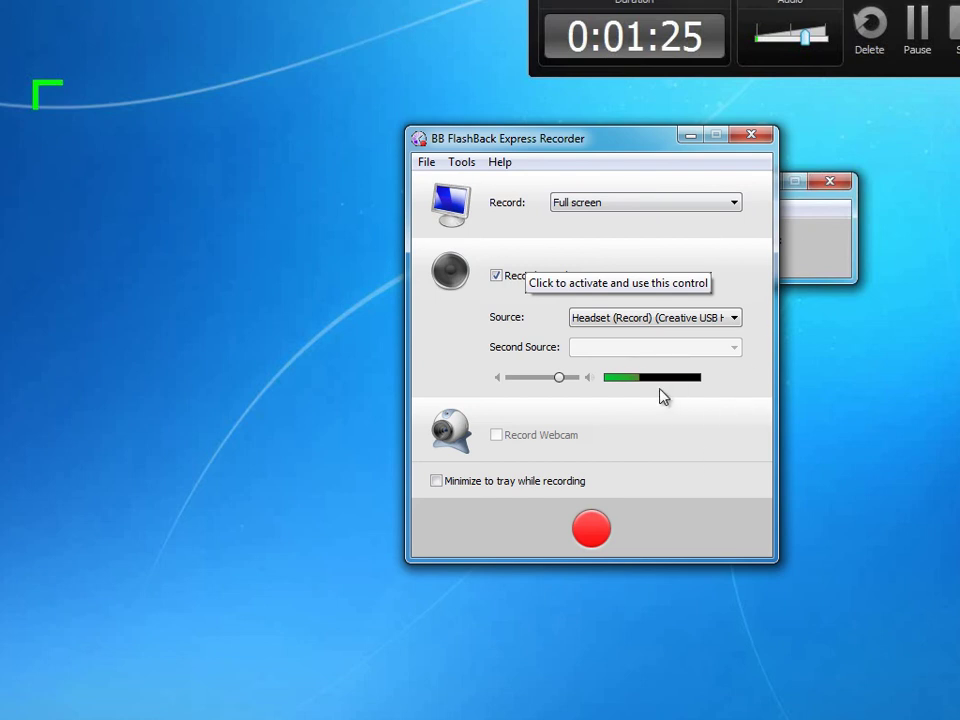
mouse_move(624, 152)
left_mouse_down()
mouse_move(170, 73)
mouse_move(88, 263)
left_mouse_up()
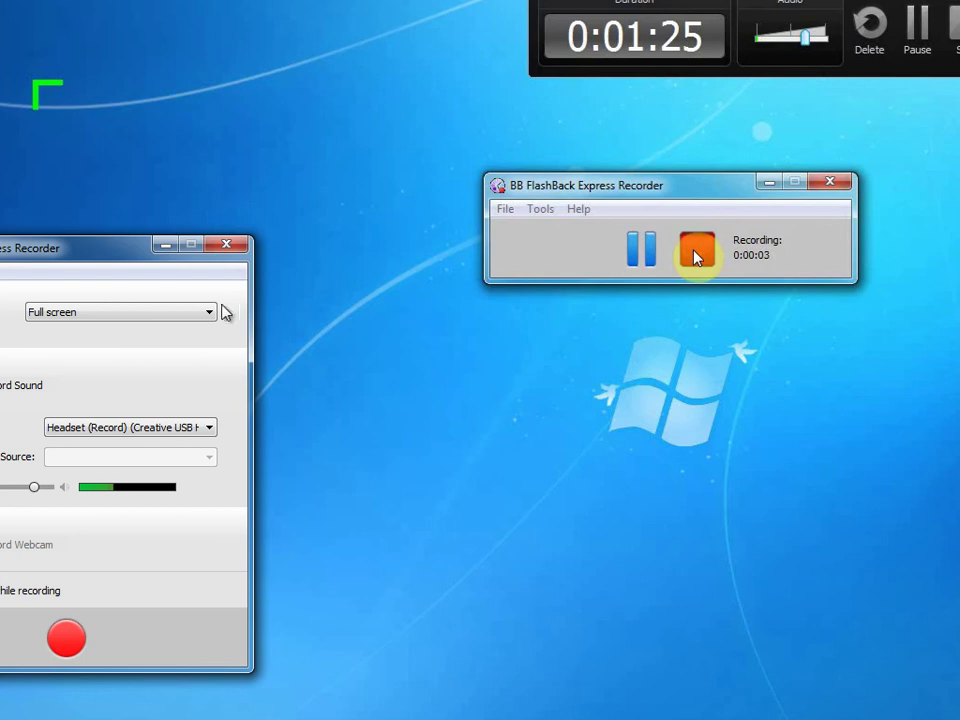
left_click_drag(64, 250, 327, 160)
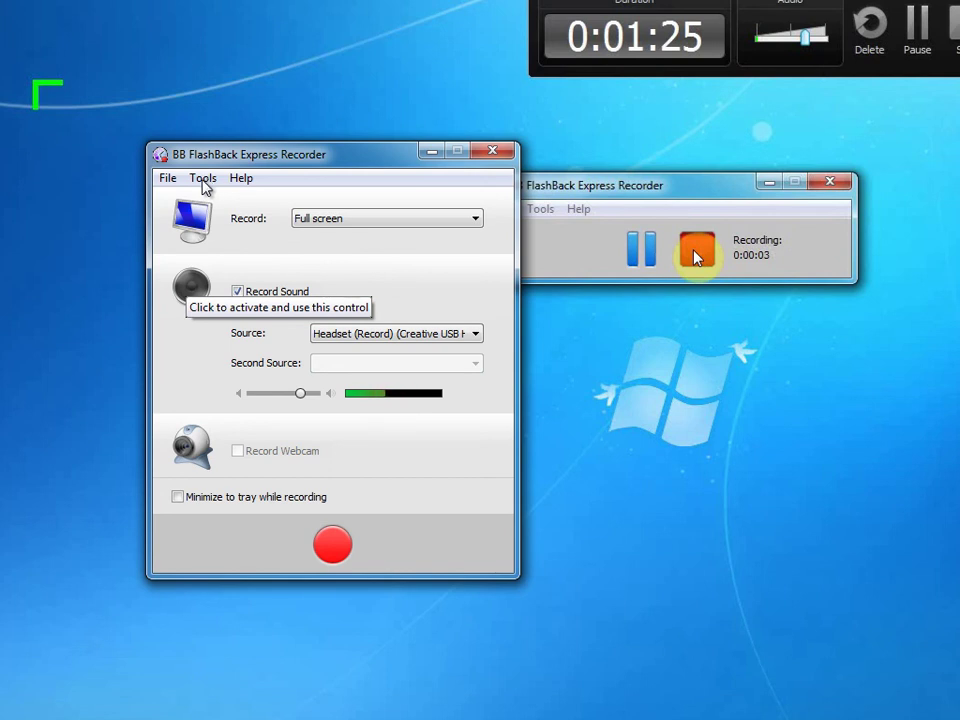
left_click(241, 178)
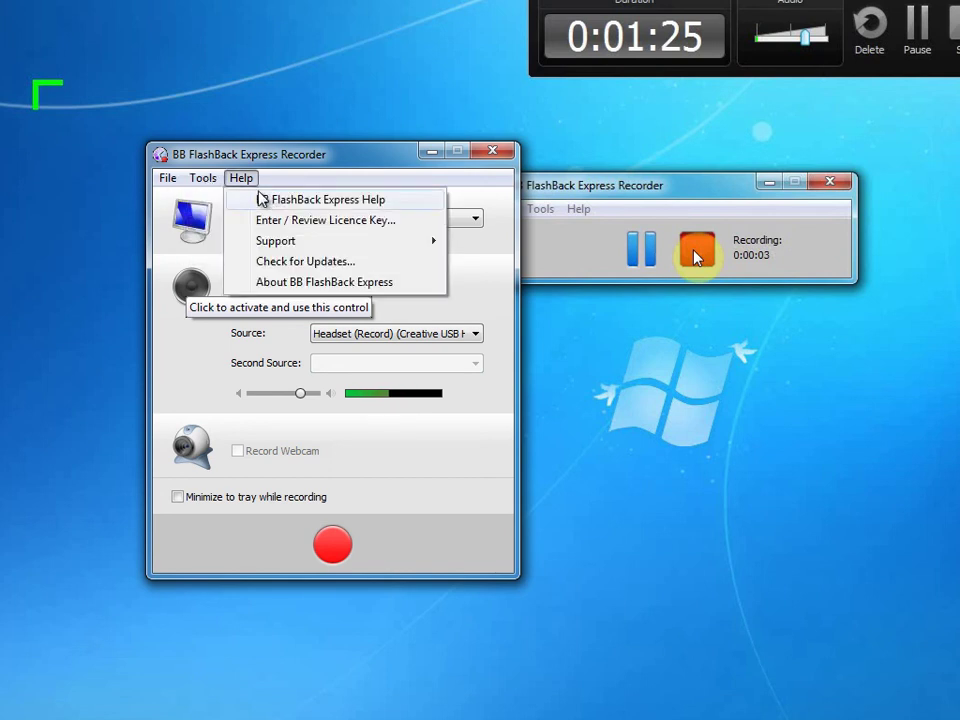
left_click(205, 184)
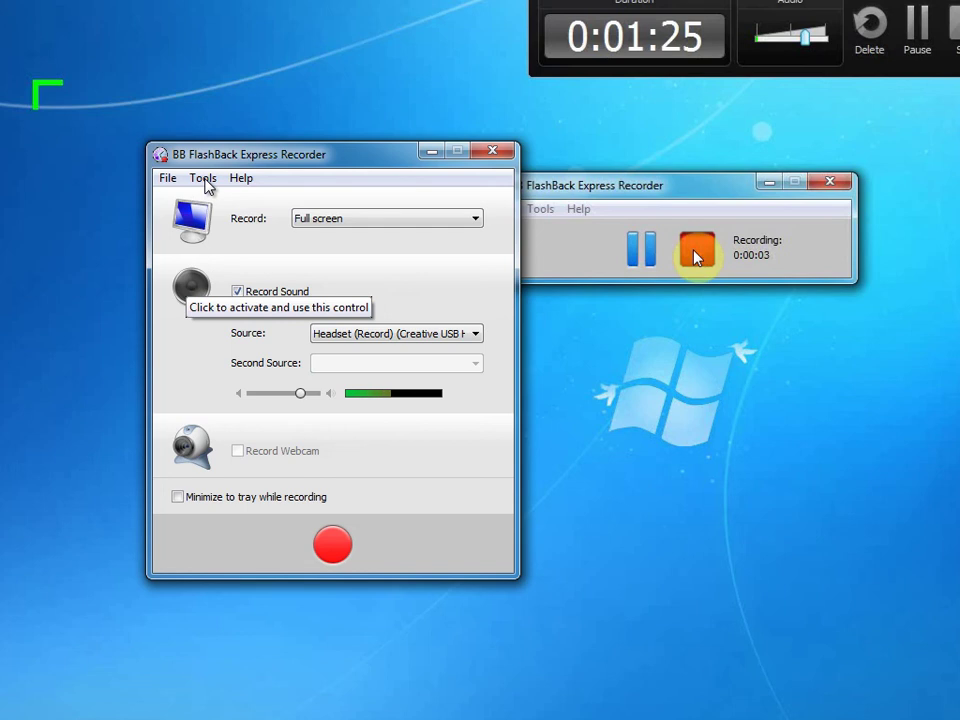